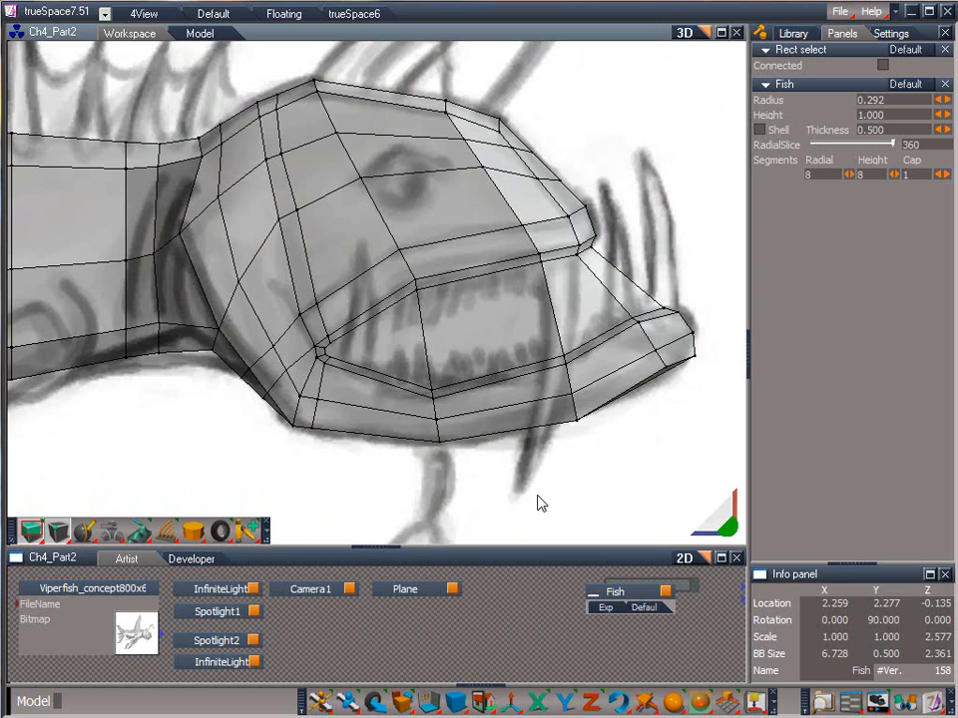
# - Switch to a perspective view angled onto the fish head and raise the mesh editor's opacity to its maximum
pyautogui.moveTo(483, 700); pyautogui.dragTo(509, 602)
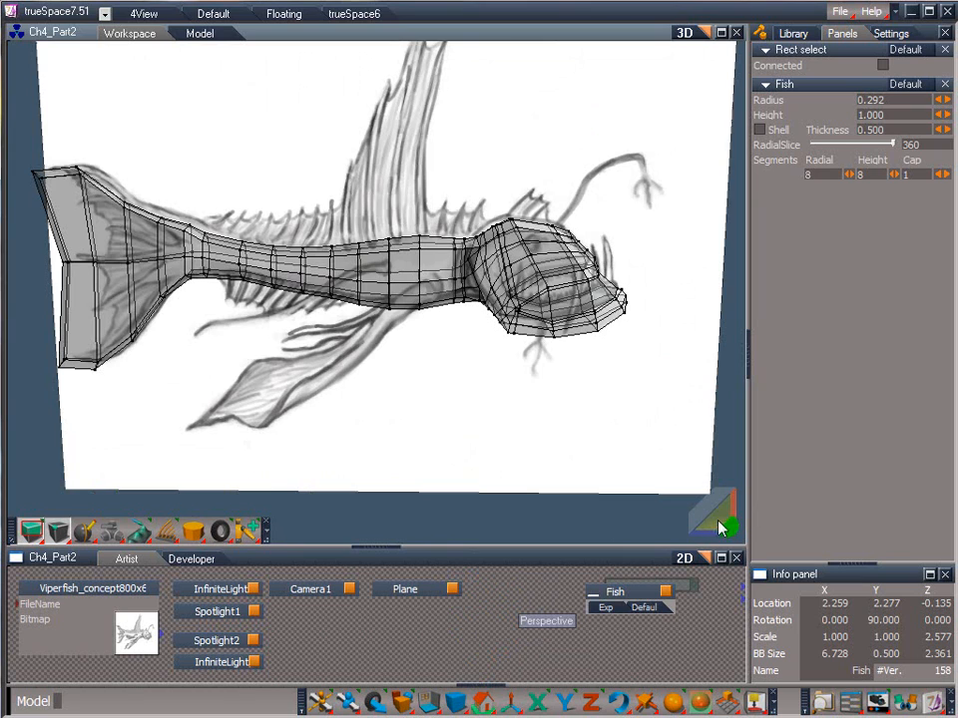
pyautogui.moveTo(718, 520); pyautogui.dragTo(834, 144)
pyautogui.moveTo(724, 531)
pyautogui.mouseDown()
pyautogui.moveTo(812, 616)
pyautogui.moveTo(948, 559)
pyautogui.moveTo(955, 653)
pyautogui.moveTo(947, 589)
pyautogui.mouseUp()
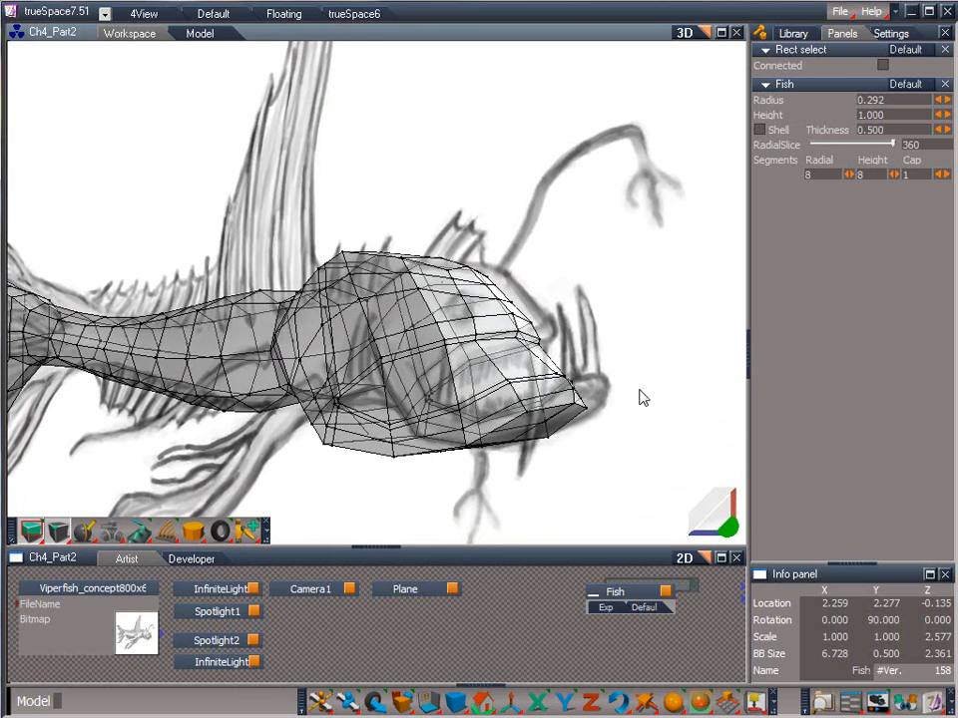
pyautogui.rightClick(474, 388)
pyautogui.doubleClick(474, 388)
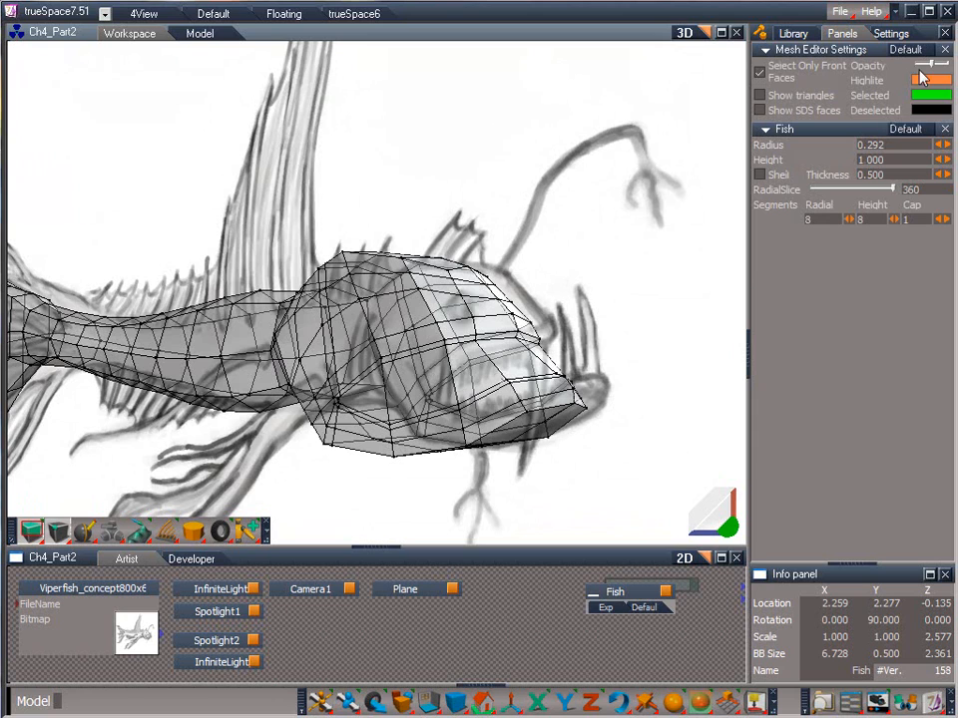
pyautogui.moveTo(935, 65); pyautogui.dragTo(953, 76)
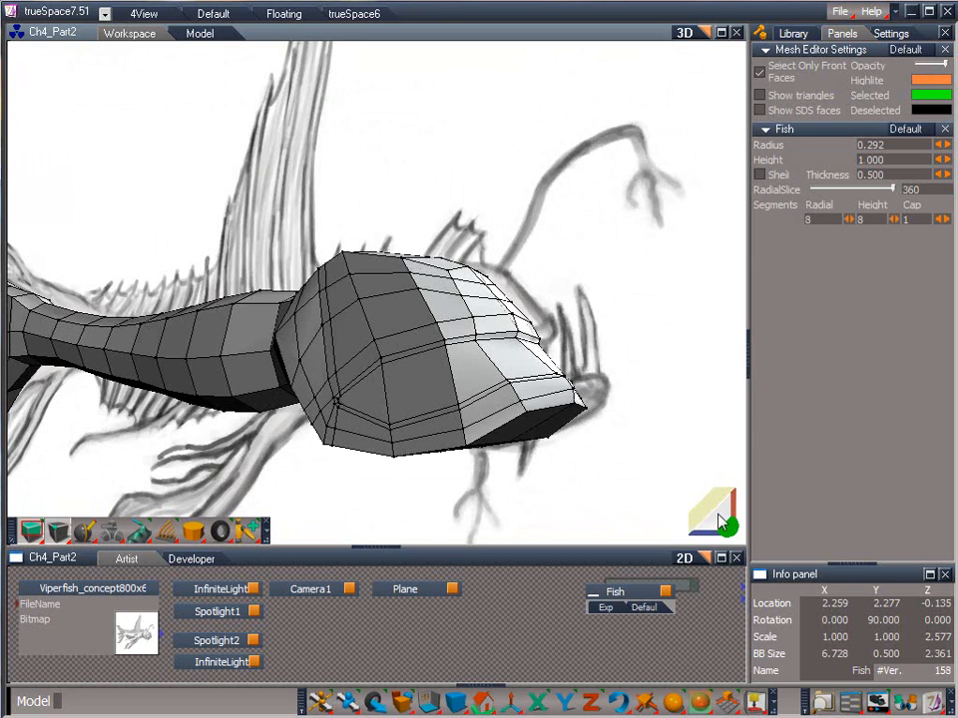
# - Switch to vertex editing and move individual vertices along the upper side of the head to round its boxy contour
pyautogui.moveTo(726, 532)
pyautogui.mouseDown()
pyautogui.moveTo(773, 336)
pyautogui.moveTo(714, 346)
pyautogui.moveTo(656, 489)
pyautogui.moveTo(878, 573)
pyautogui.moveTo(926, 547)
pyautogui.moveTo(646, 505)
pyautogui.moveTo(670, 527)
pyautogui.mouseUp()
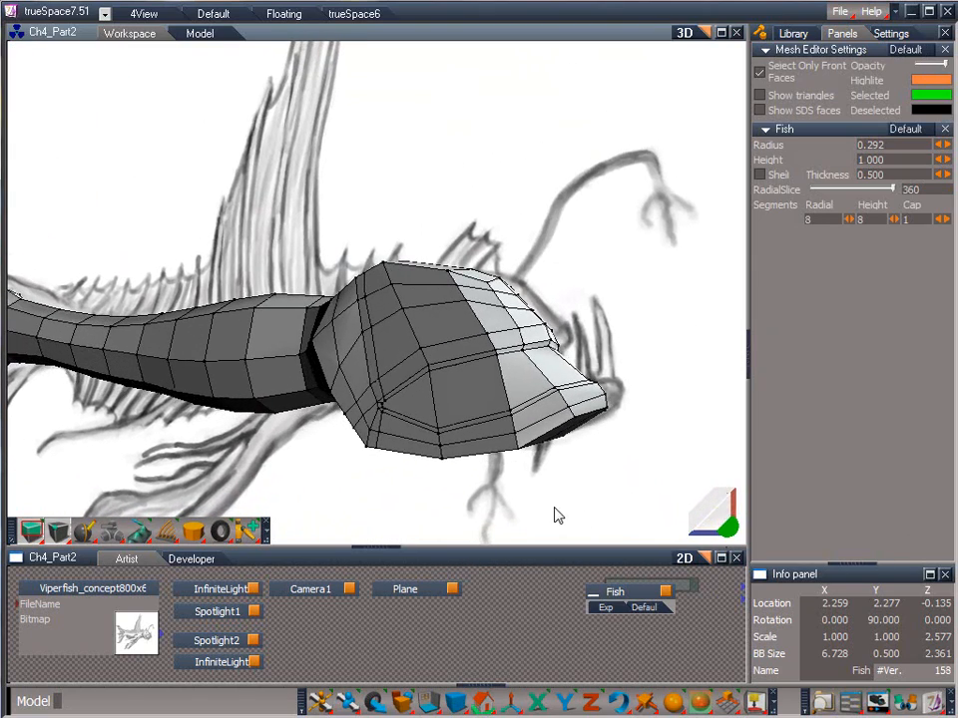
pyautogui.moveTo(30, 538); pyautogui.dragTo(30, 409)
pyautogui.moveTo(716, 517); pyautogui.dragTo(927, 359)
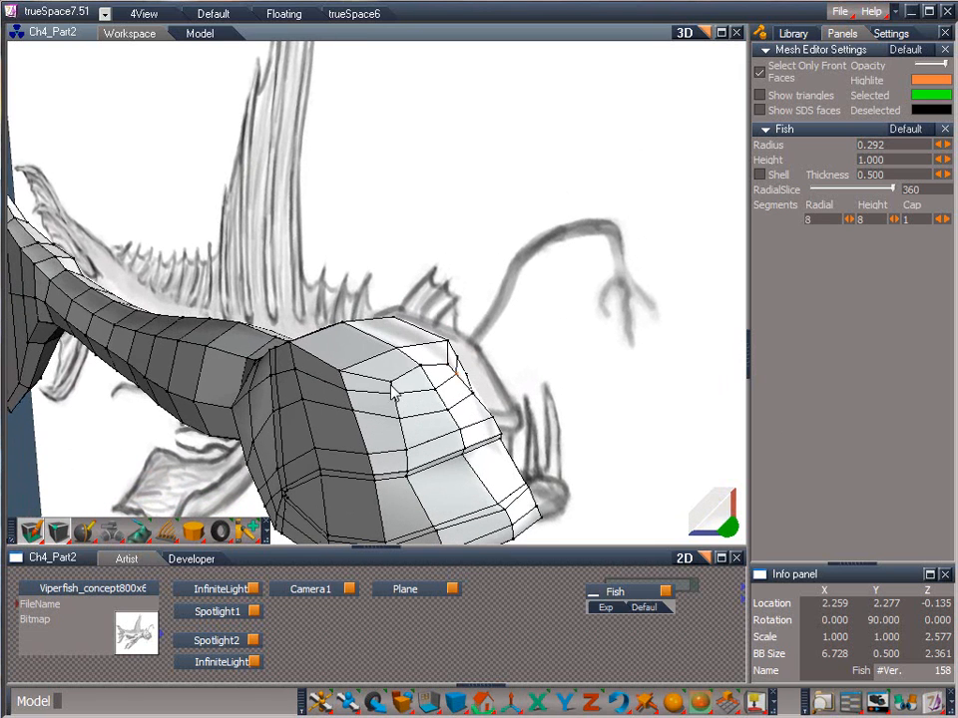
pyautogui.click(391, 402)
pyautogui.click(397, 423)
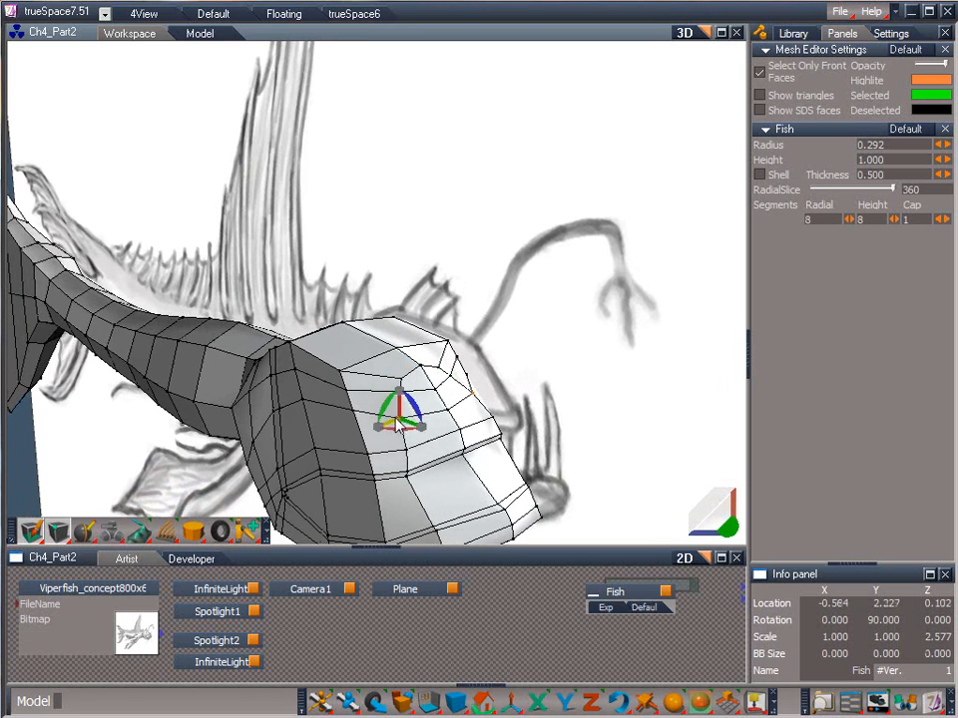
pyautogui.moveTo(396, 419); pyautogui.dragTo(405, 417)
pyautogui.click(340, 372)
pyautogui.moveTo(333, 375); pyautogui.dragTo(417, 342)
pyautogui.click(347, 389)
pyautogui.moveTo(329, 397); pyautogui.dragTo(365, 387)
pyautogui.click(288, 342)
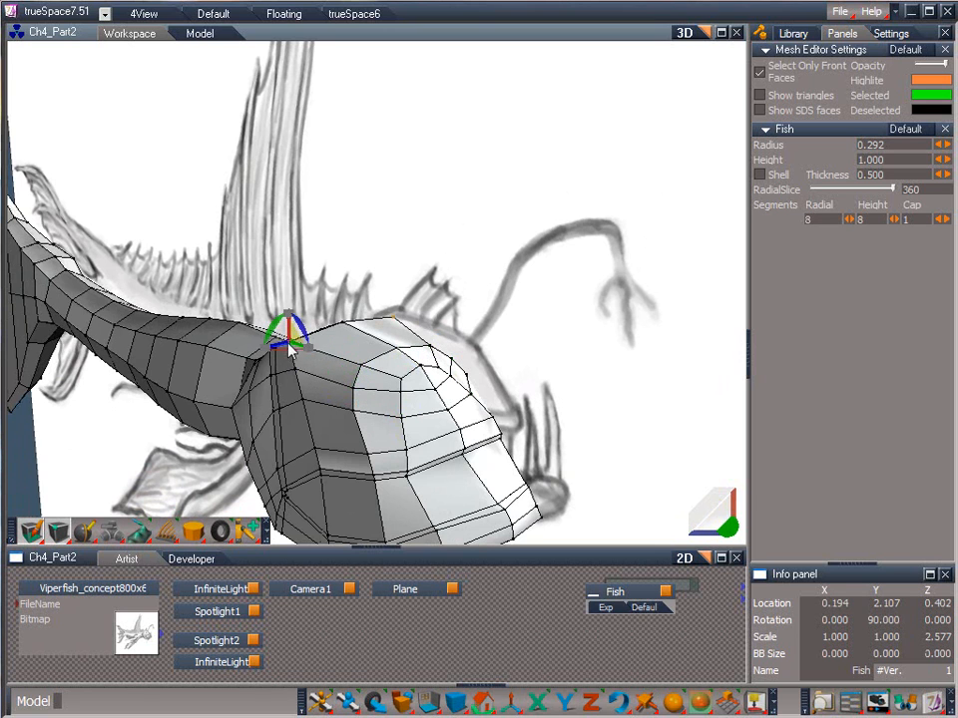
pyautogui.moveTo(289, 342); pyautogui.dragTo(286, 371)
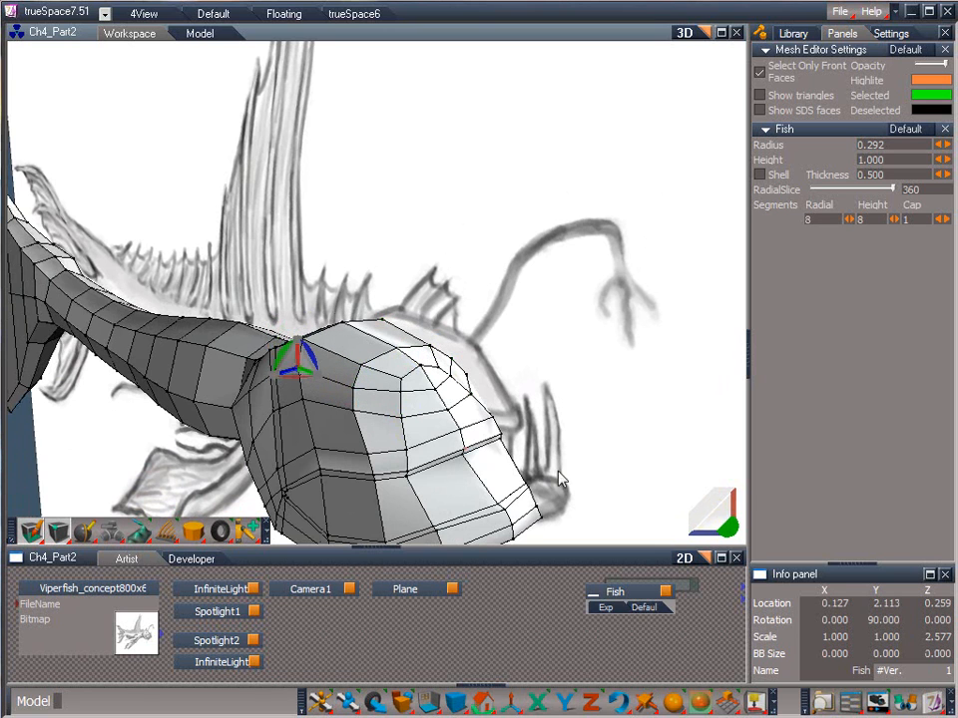
# - Pull the column of vertices at the back of the head inward, one by one, to narrow it towards the neck
pyautogui.moveTo(727, 526); pyautogui.dragTo(45, 423)
pyautogui.click(280, 352)
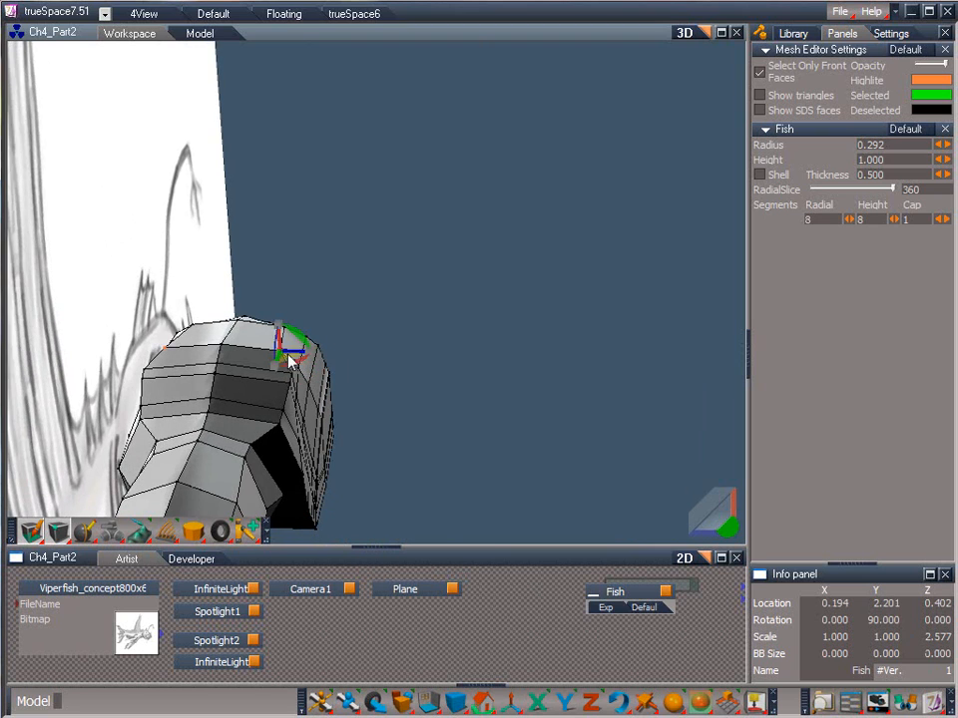
pyautogui.moveTo(288, 354); pyautogui.dragTo(231, 372)
pyautogui.click(293, 372)
pyautogui.click(293, 383)
pyautogui.moveTo(296, 384); pyautogui.dragTo(224, 382)
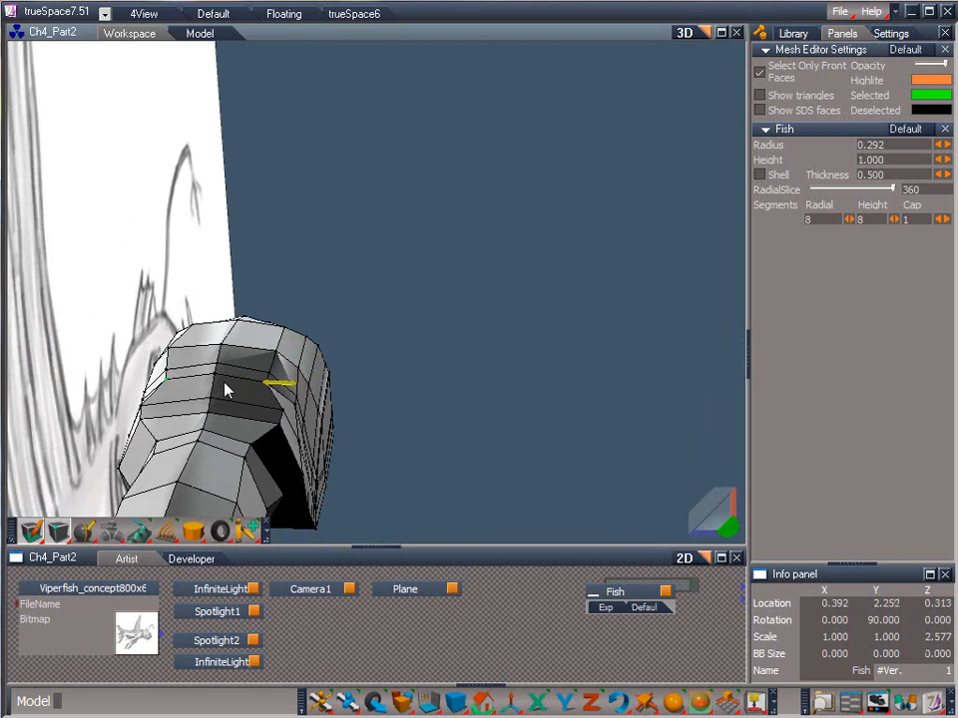
pyautogui.click(293, 406)
pyautogui.moveTo(295, 407); pyautogui.dragTo(219, 409)
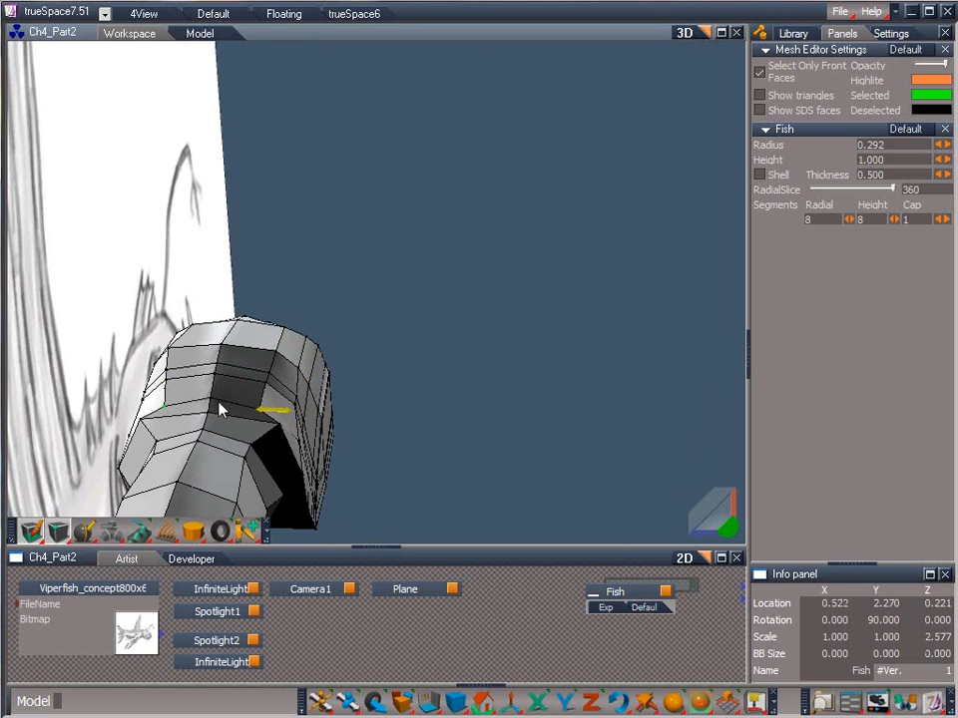
pyautogui.click(283, 425)
pyautogui.moveTo(287, 423); pyautogui.dragTo(213, 422)
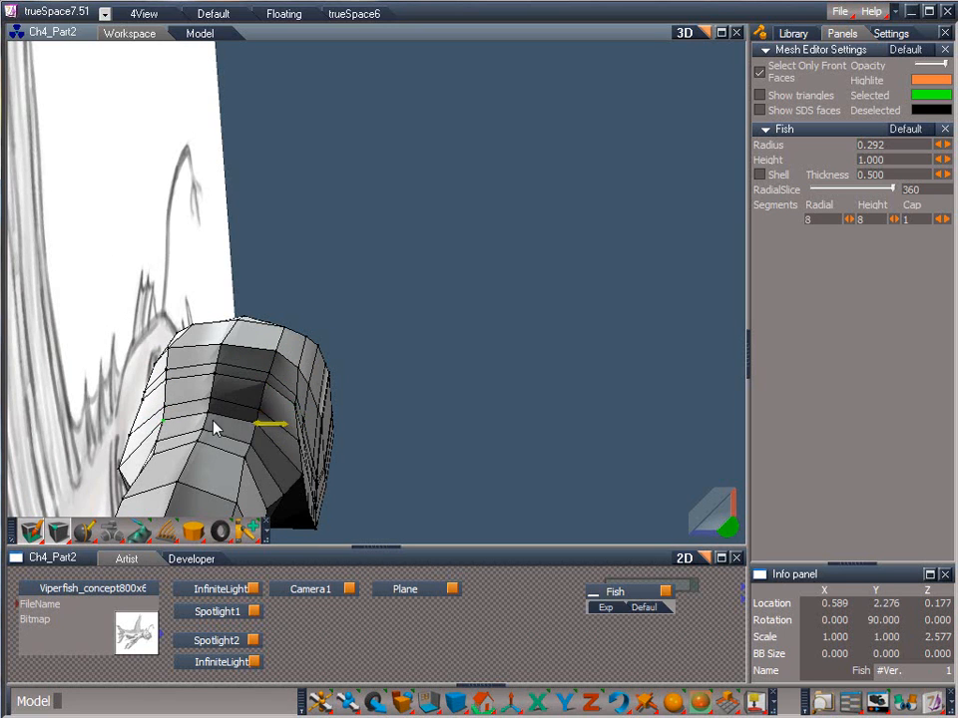
# - Shift the vertices along the rear outer edge of the cheek slightly inward
pyautogui.click(303, 397)
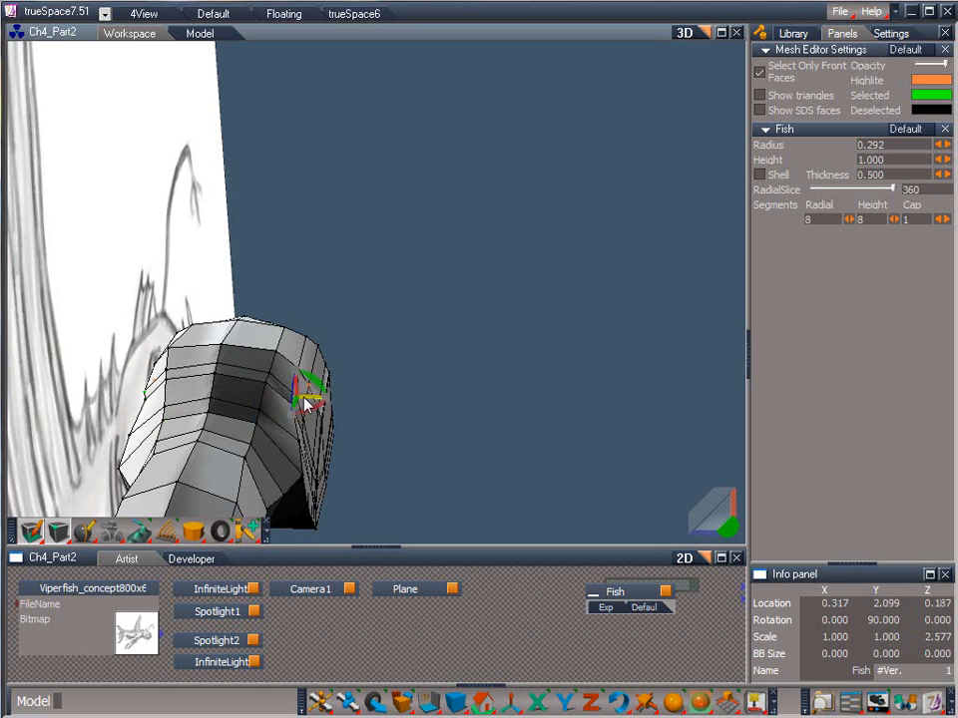
pyautogui.moveTo(306, 403); pyautogui.dragTo(296, 403)
pyautogui.click(306, 439)
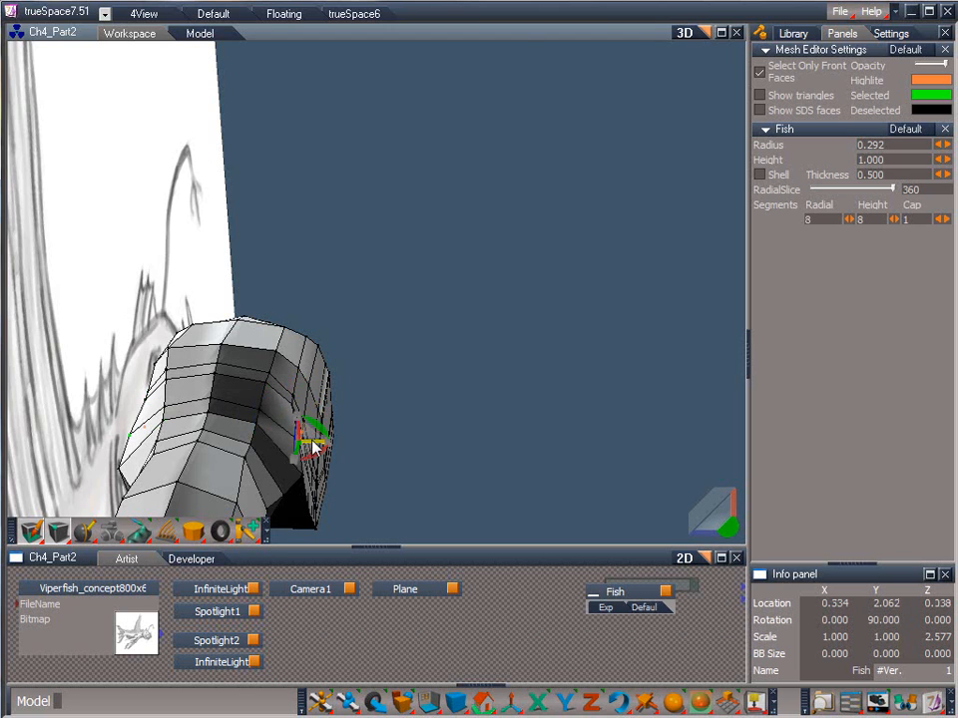
pyautogui.click(309, 482)
pyautogui.moveTo(313, 474)
pyautogui.mouseDown()
pyautogui.moveTo(292, 470)
pyautogui.moveTo(309, 482)
pyautogui.mouseUp()
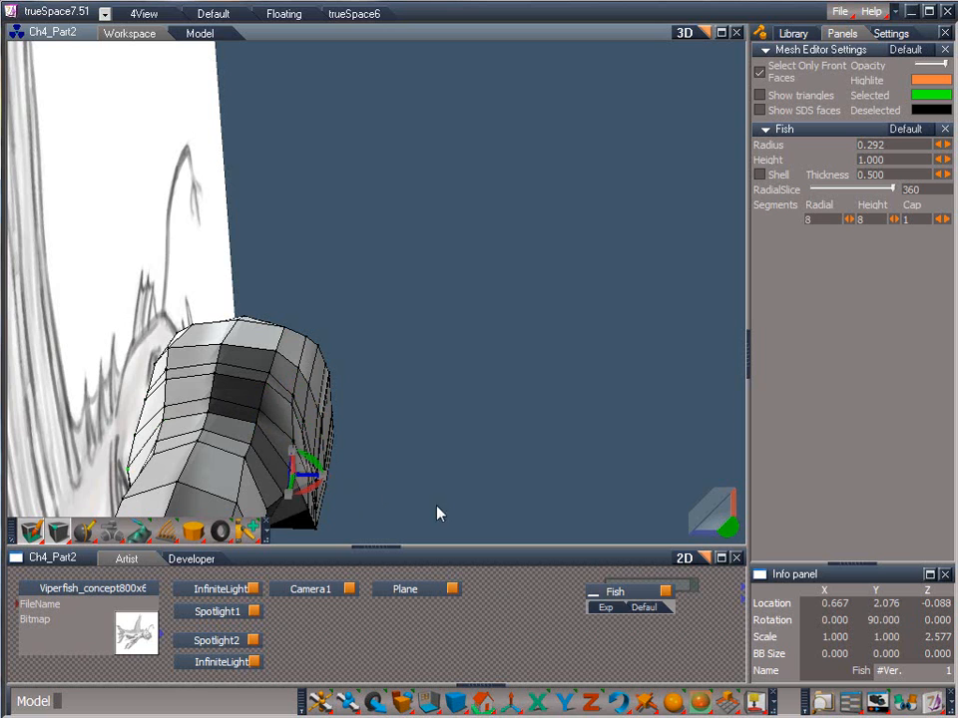
# - Leave mesh editing and place an ambient light in the empty space beside the fish
pyautogui.moveTo(719, 529); pyautogui.dragTo(694, 499)
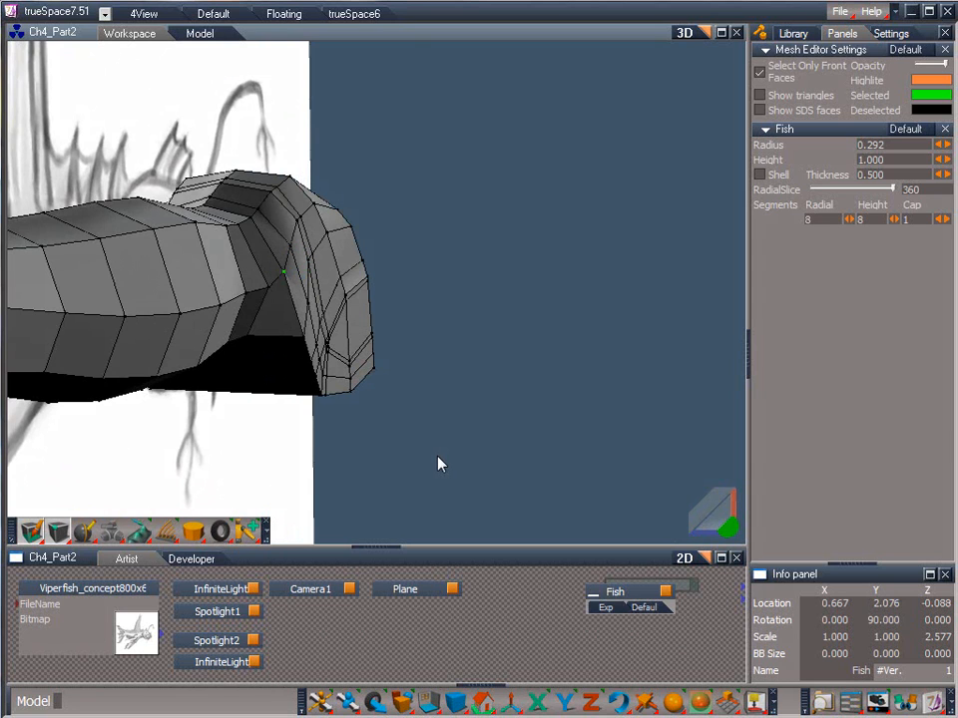
pyautogui.press('space')
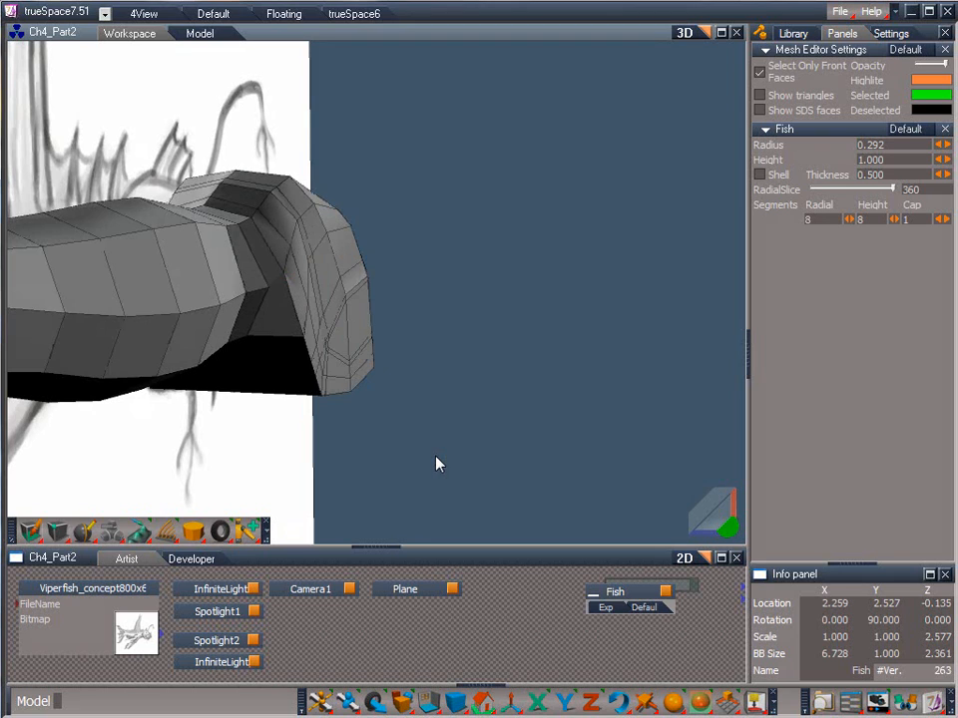
pyautogui.click(702, 705)
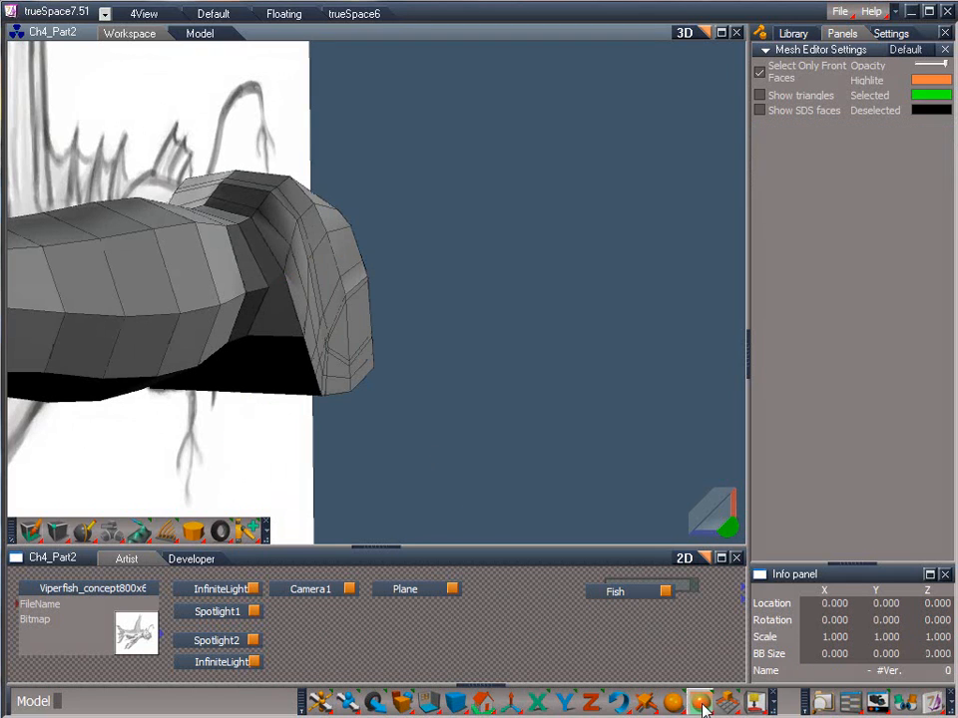
pyautogui.moveTo(702, 704); pyautogui.dragTo(703, 654)
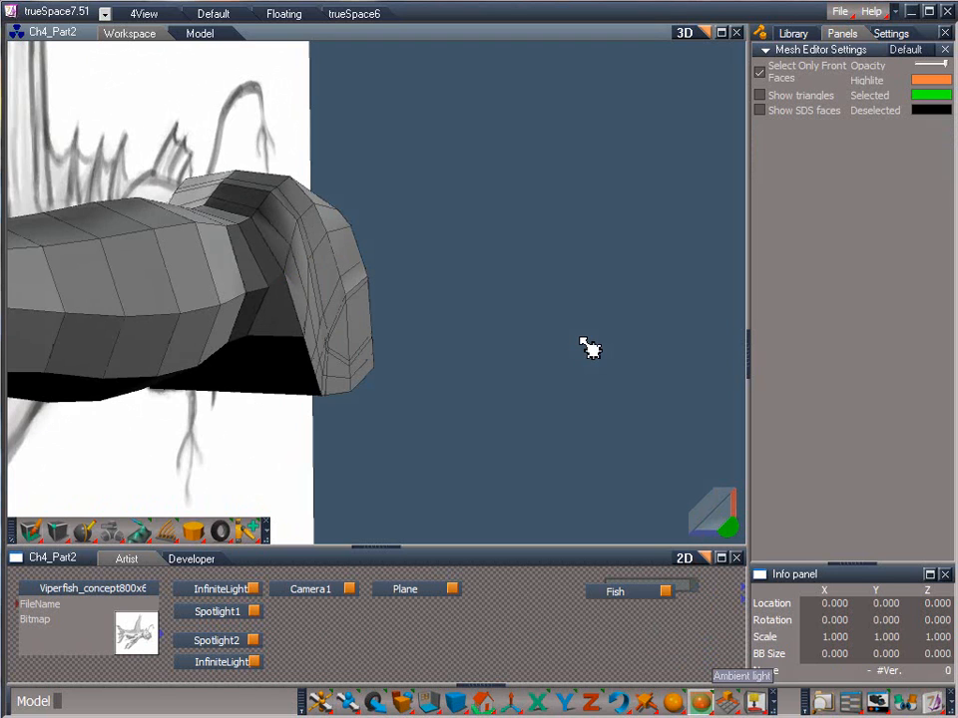
pyautogui.moveTo(589, 348); pyautogui.dragTo(526, 249)
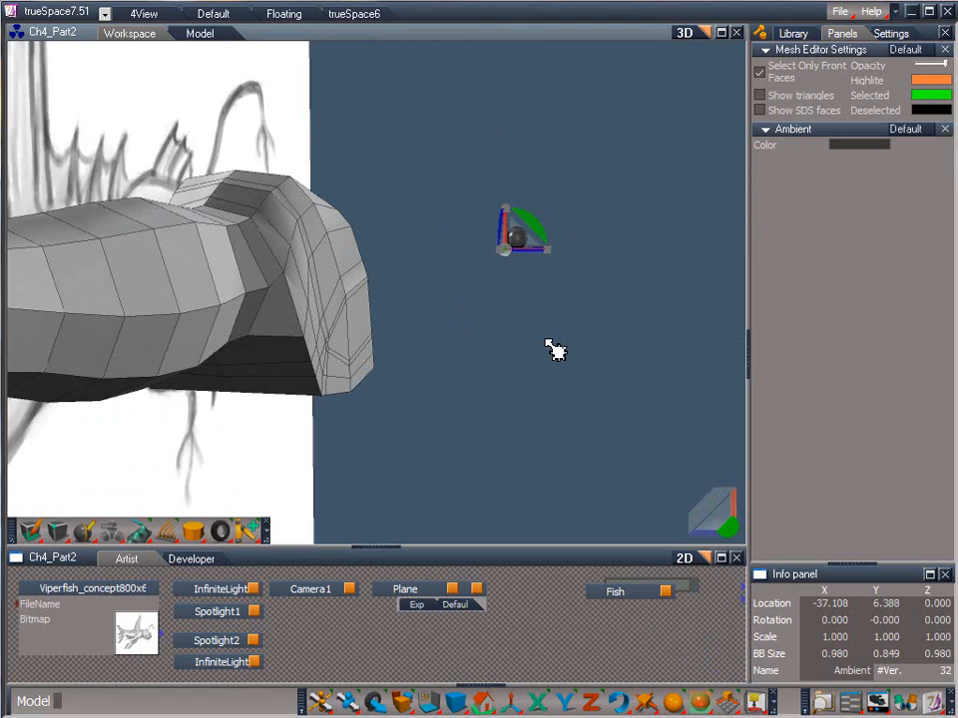
# - Brighten the ambient light's color to a lighter grey and move the light along Y, far away from the fish
pyautogui.moveTo(464, 595); pyautogui.dragTo(516, 601)
pyautogui.click(503, 605)
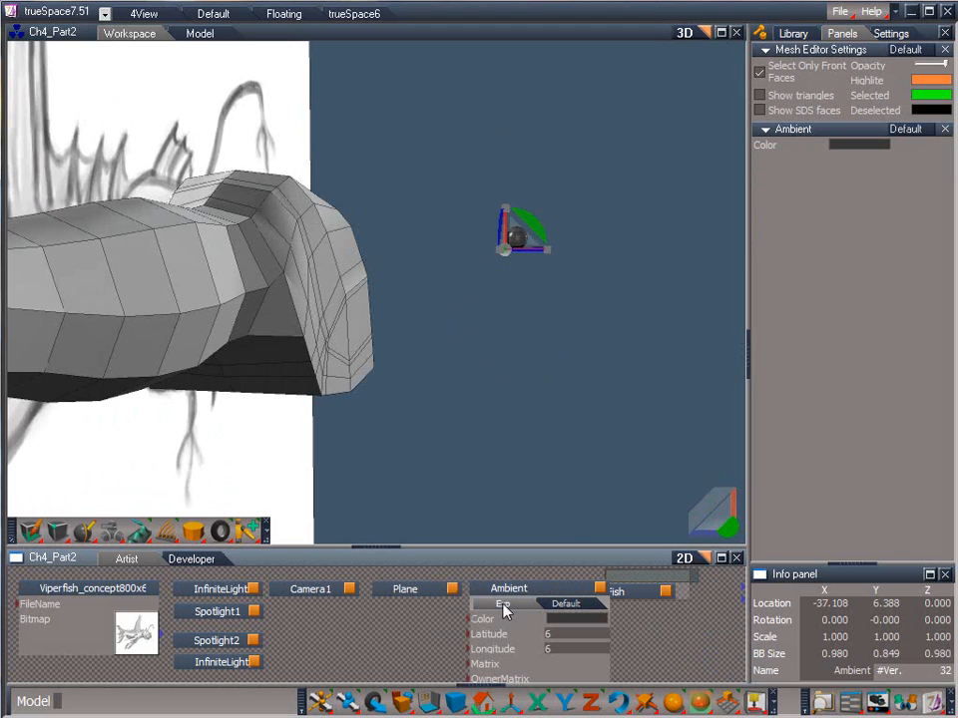
pyautogui.click(564, 620)
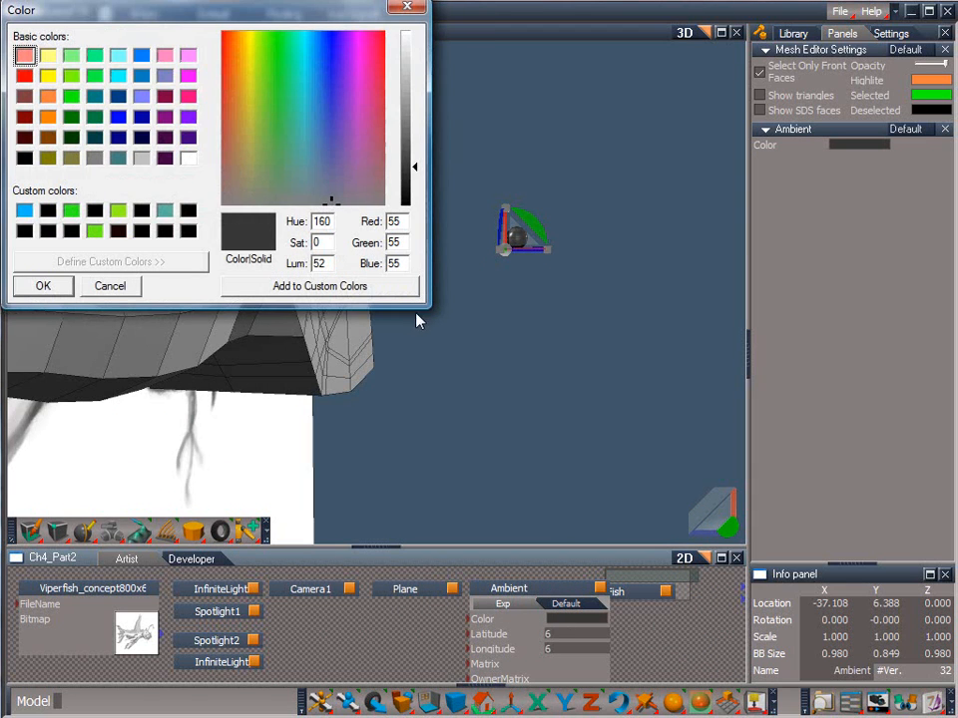
pyautogui.moveTo(408, 161); pyautogui.dragTo(414, 148)
pyautogui.click(44, 287)
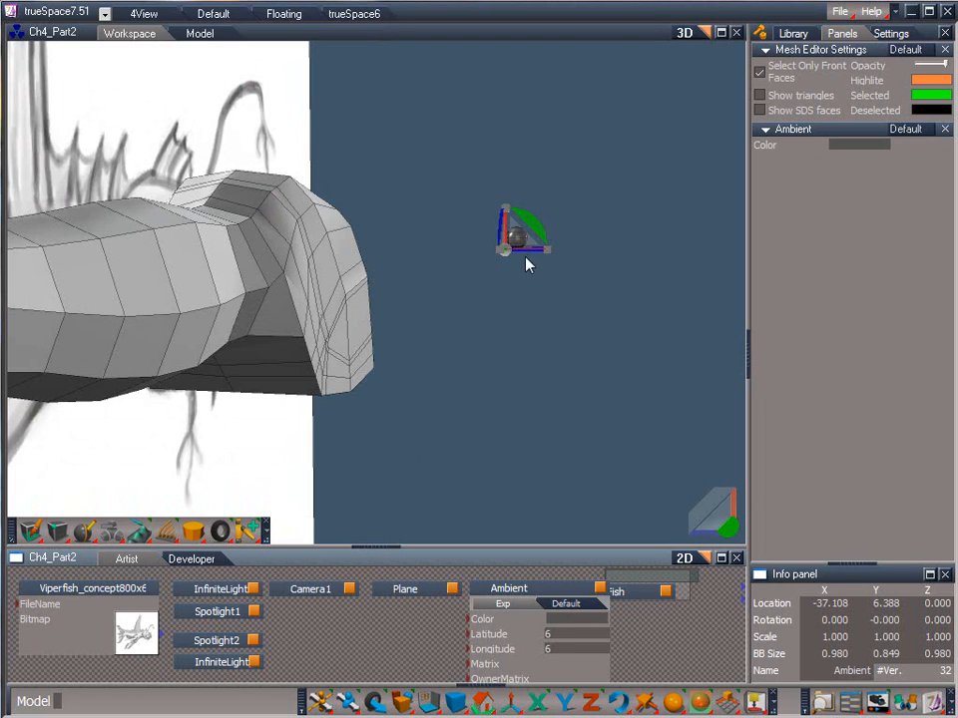
pyautogui.moveTo(522, 255); pyautogui.dragTo(824, 256)
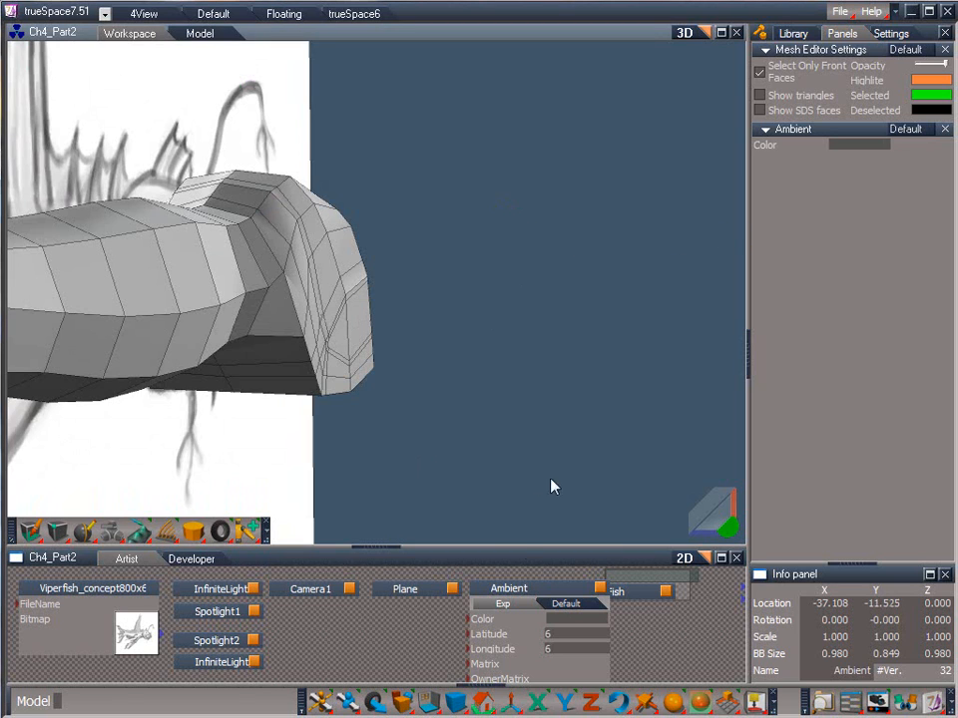
pyautogui.doubleClick(515, 594)
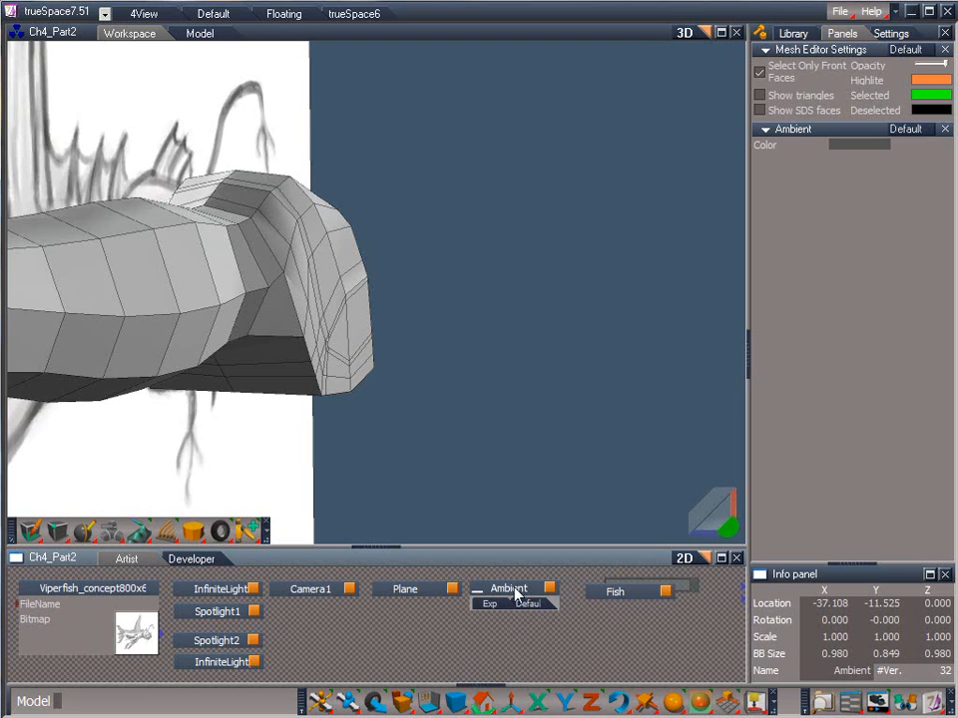
# - Select the Fish object and move it along Y to about 1.08, away from the reference image plane
pyautogui.click(625, 597)
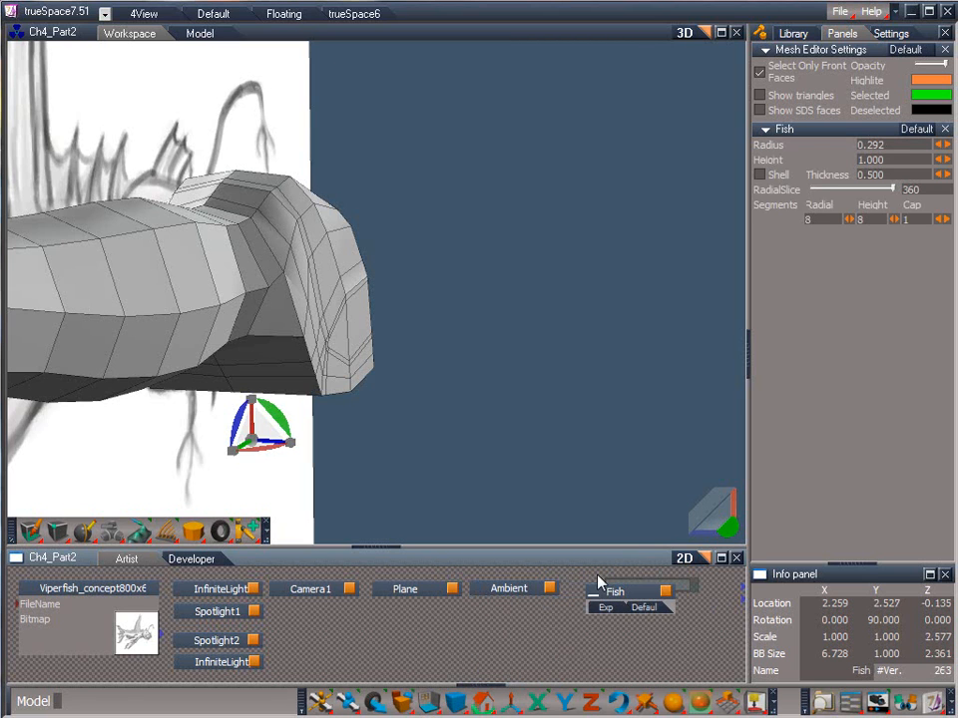
pyautogui.moveTo(727, 535); pyautogui.dragTo(954, 445)
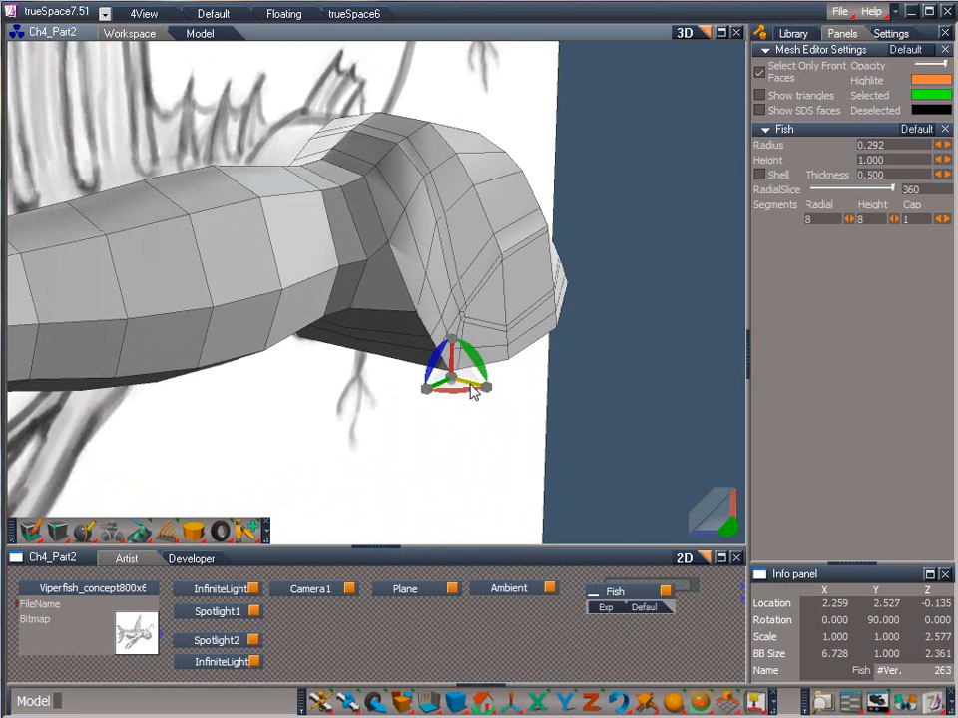
pyautogui.moveTo(475, 391); pyautogui.dragTo(920, 662)
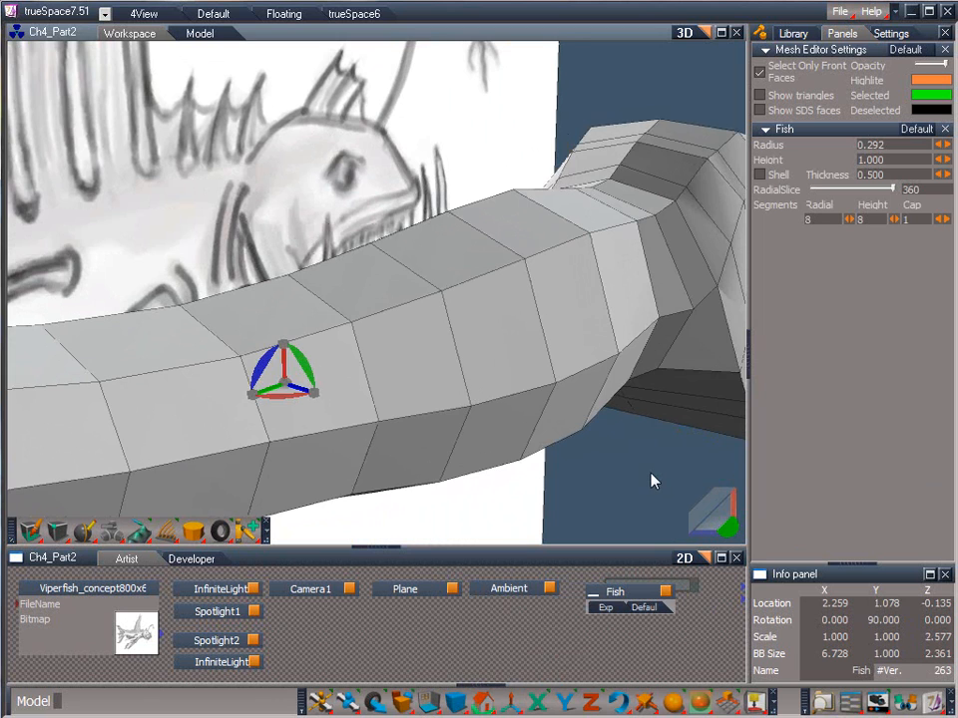
pyautogui.scroll(-2, 649, 472)
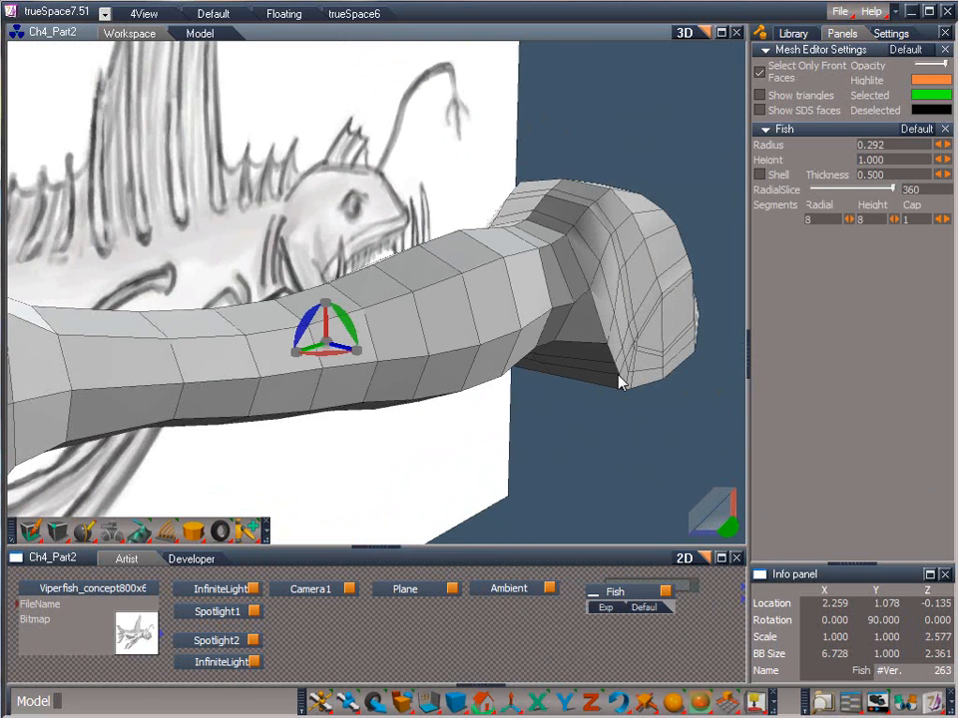
# - Resume vertex editing on the fish with Select Only Front Faces disabled, and adjust the vertices along the cheek's rear edge down to the jaw
pyautogui.rightClick(624, 373)
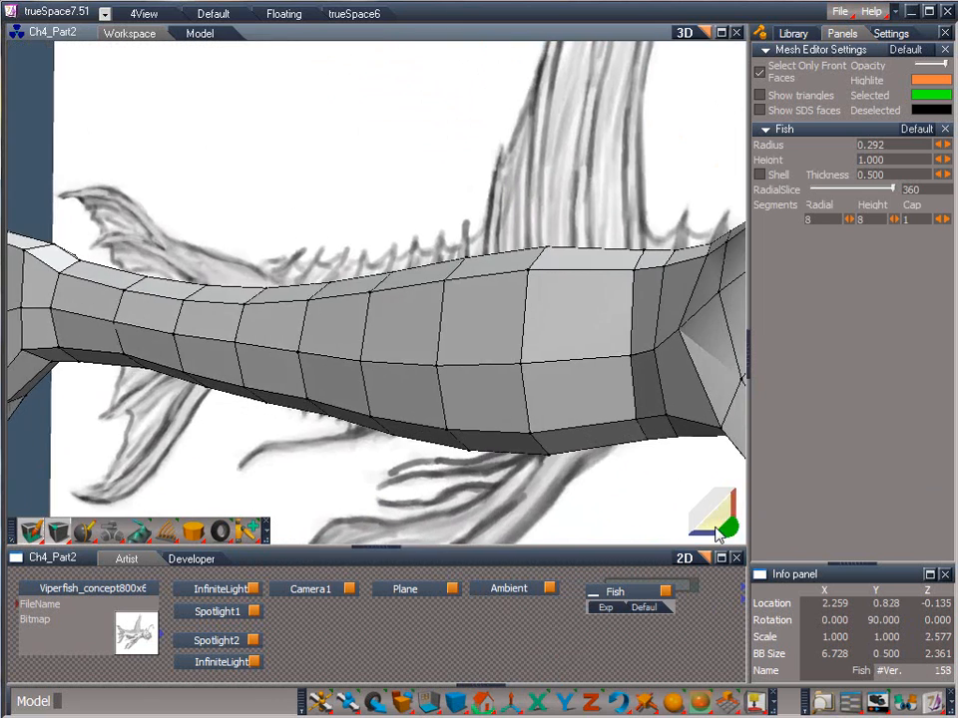
pyautogui.moveTo(715, 529)
pyautogui.mouseDown()
pyautogui.moveTo(779, 598)
pyautogui.moveTo(925, 689)
pyautogui.moveTo(778, 453)
pyautogui.moveTo(702, 544)
pyautogui.moveTo(574, 487)
pyautogui.mouseUp()
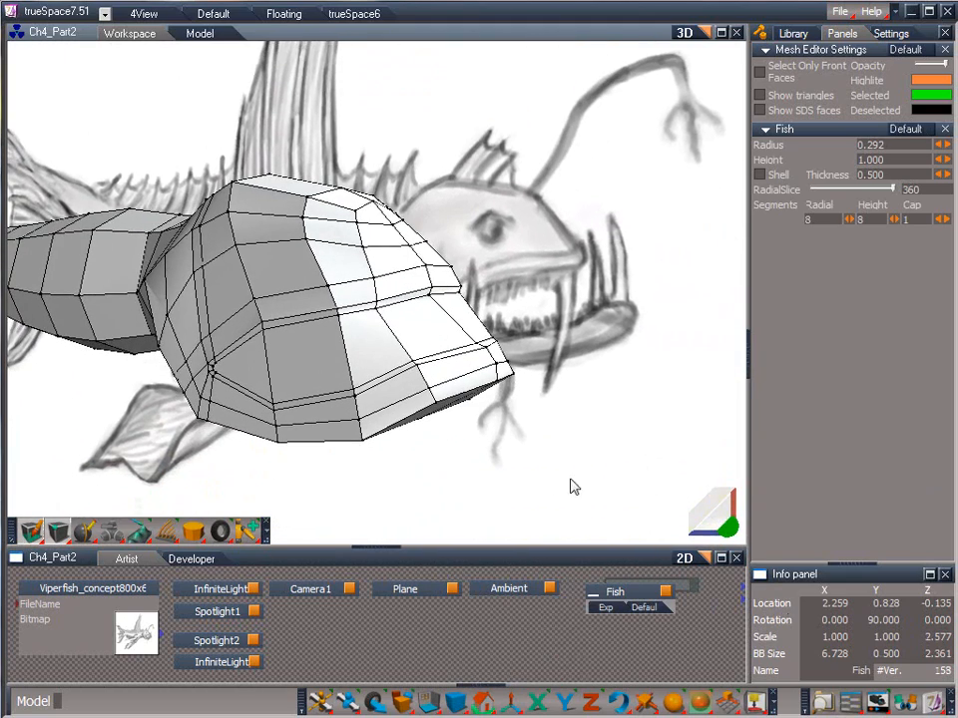
pyautogui.click(170, 319)
pyautogui.scroll(3, 207, 371)
pyautogui.moveTo(82, 326); pyautogui.dragTo(123, 454)
pyautogui.click(113, 388)
pyautogui.click(121, 409)
pyautogui.click(130, 439)
pyautogui.click(145, 444)
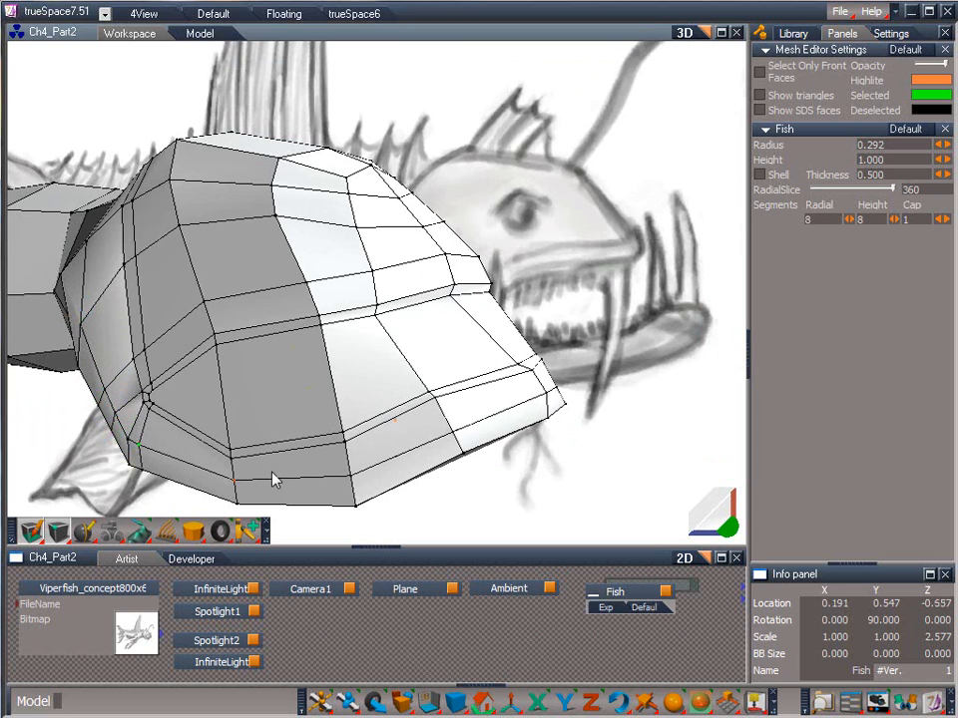
# - Move the rear lower-jaw and mouth-corner vertices slightly inward along Y to smooth the back of the cheek
pyautogui.click(235, 480)
pyautogui.moveTo(733, 526); pyautogui.dragTo(943, 454)
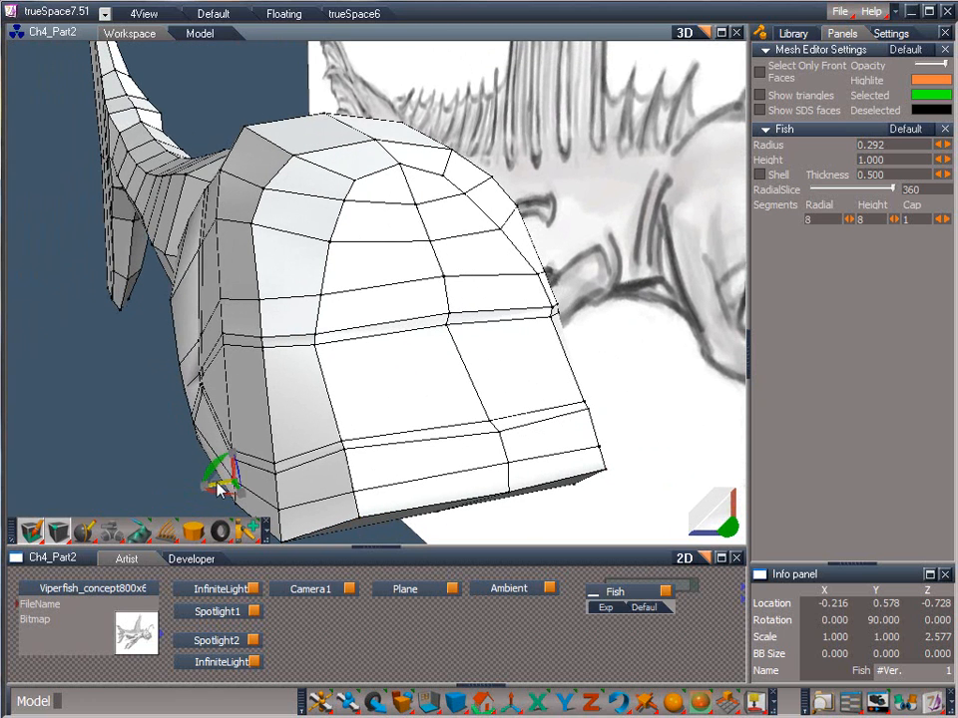
pyautogui.moveTo(217, 482); pyautogui.dragTo(180, 498)
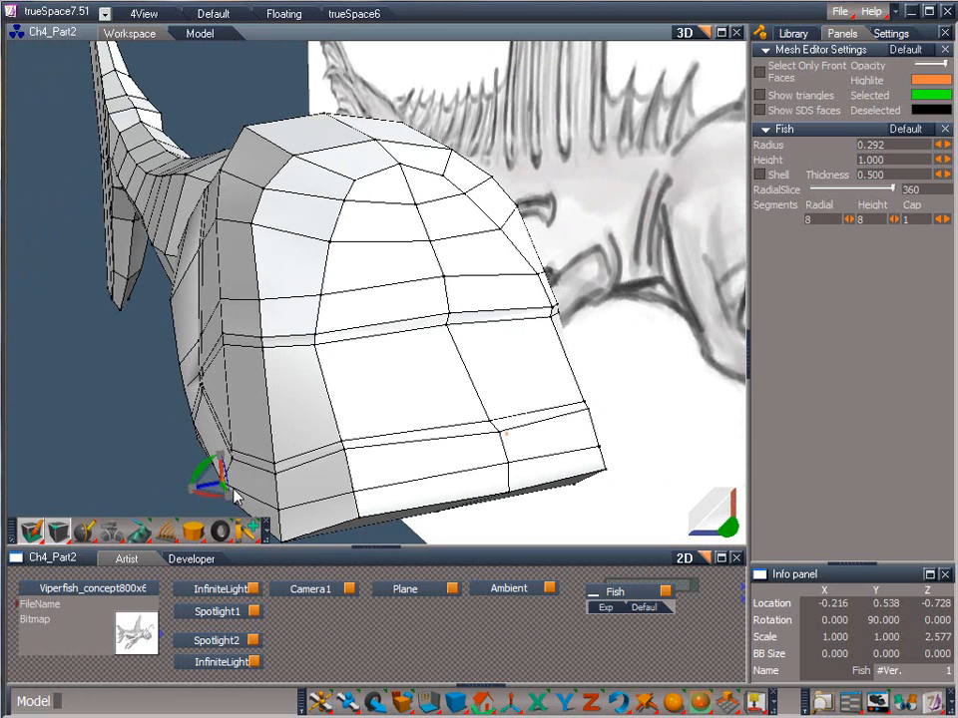
pyautogui.click(198, 345)
pyautogui.moveTo(185, 344); pyautogui.dragTo(182, 391)
pyautogui.click(198, 375)
pyautogui.click(197, 388)
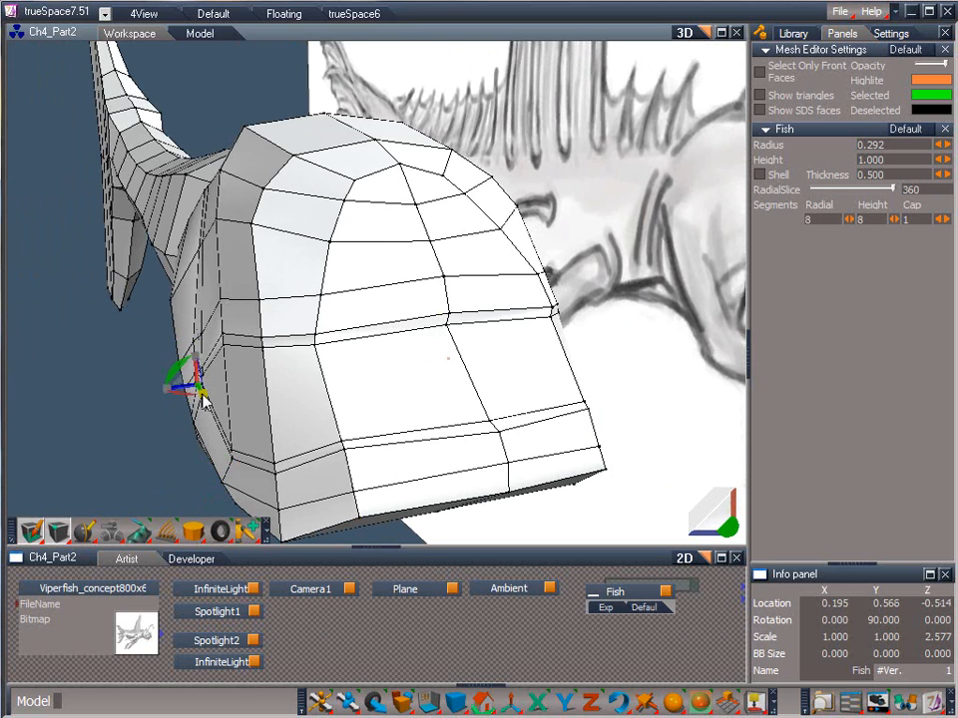
pyautogui.click(221, 455)
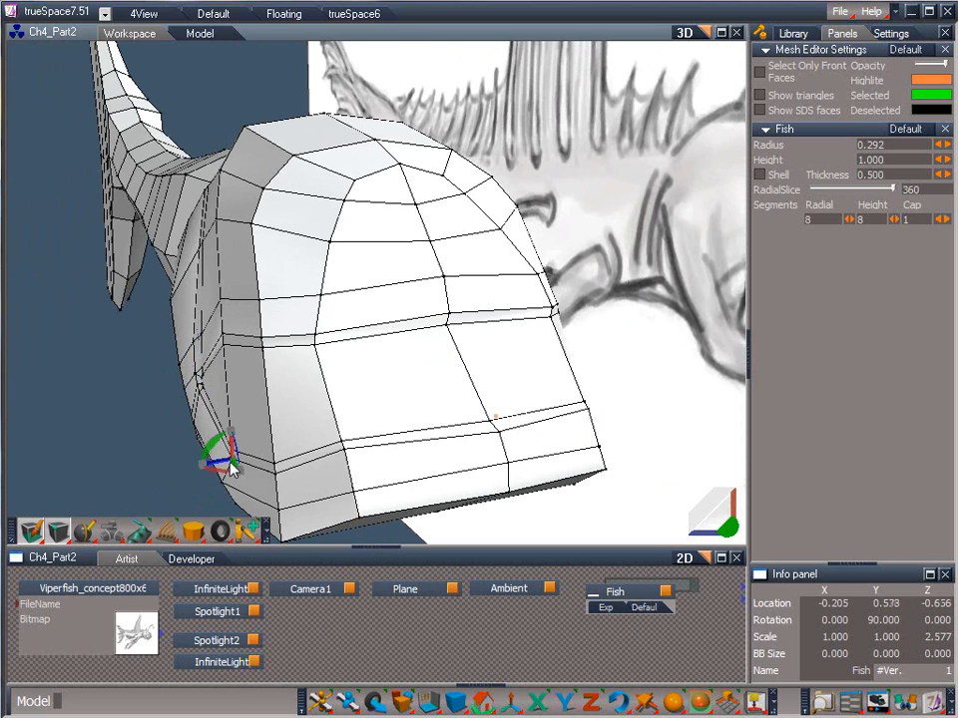
pyautogui.moveTo(232, 467); pyautogui.dragTo(209, 462)
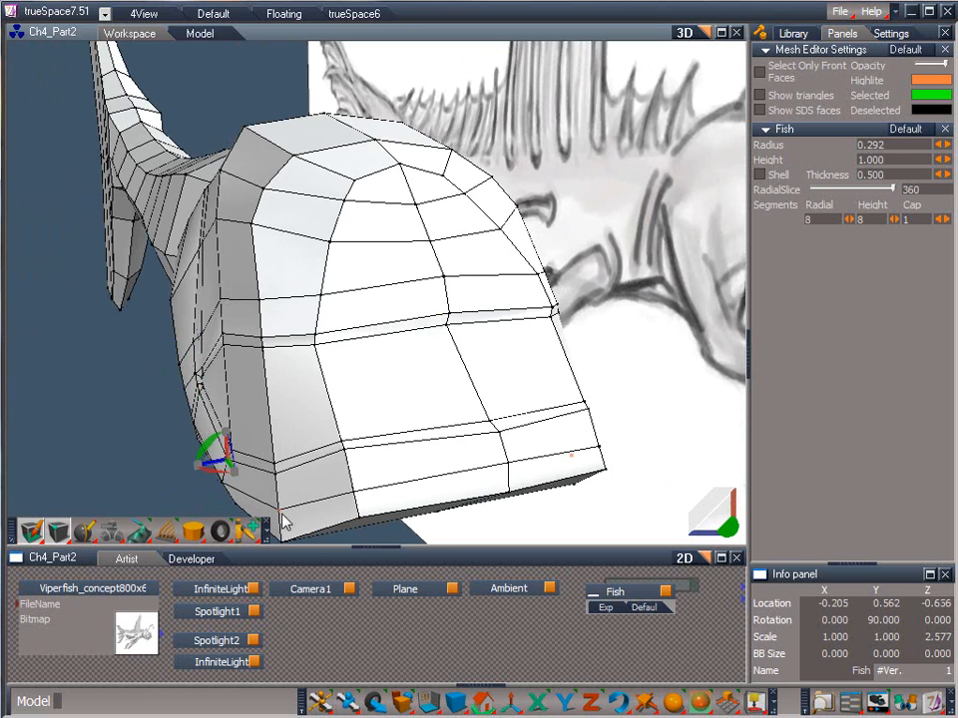
# - Adjust two vertices farther forward on the lower jaw's side, in the row above its bottom edge, to round the jaw
pyautogui.click(281, 512)
pyautogui.moveTo(724, 522); pyautogui.dragTo(662, 404)
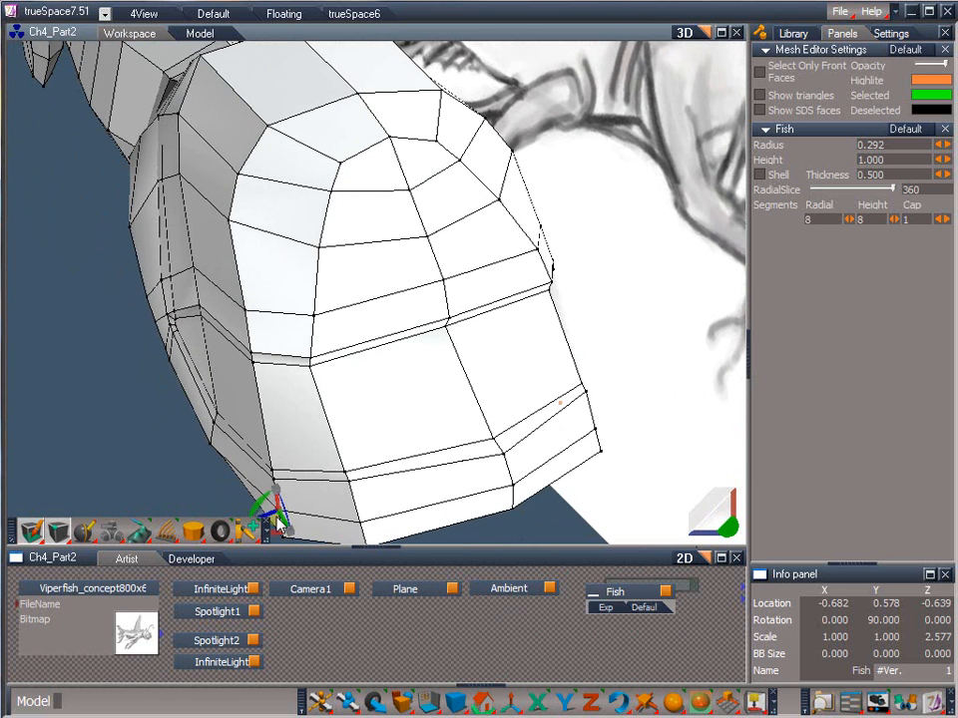
pyautogui.moveTo(277, 516); pyautogui.dragTo(231, 608)
pyautogui.click(359, 523)
pyautogui.moveTo(359, 529); pyautogui.dragTo(363, 617)
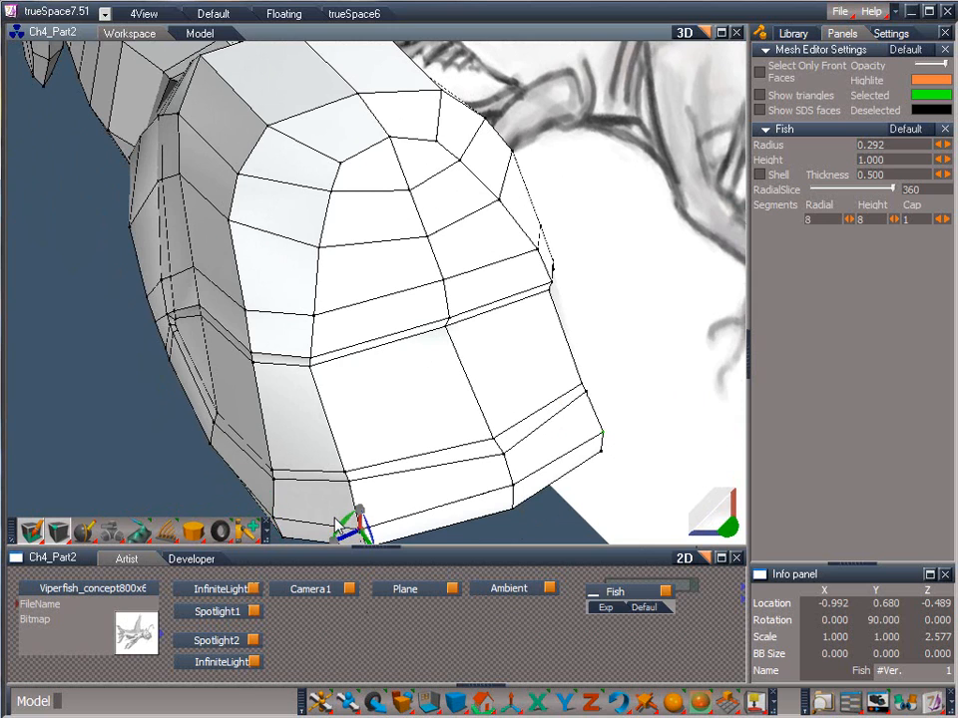
# - Move the side face between the lips outward along Y to about 0.593, and adjust its two front corner vertices outward
pyautogui.moveTo(55, 531); pyautogui.dragTo(57, 479)
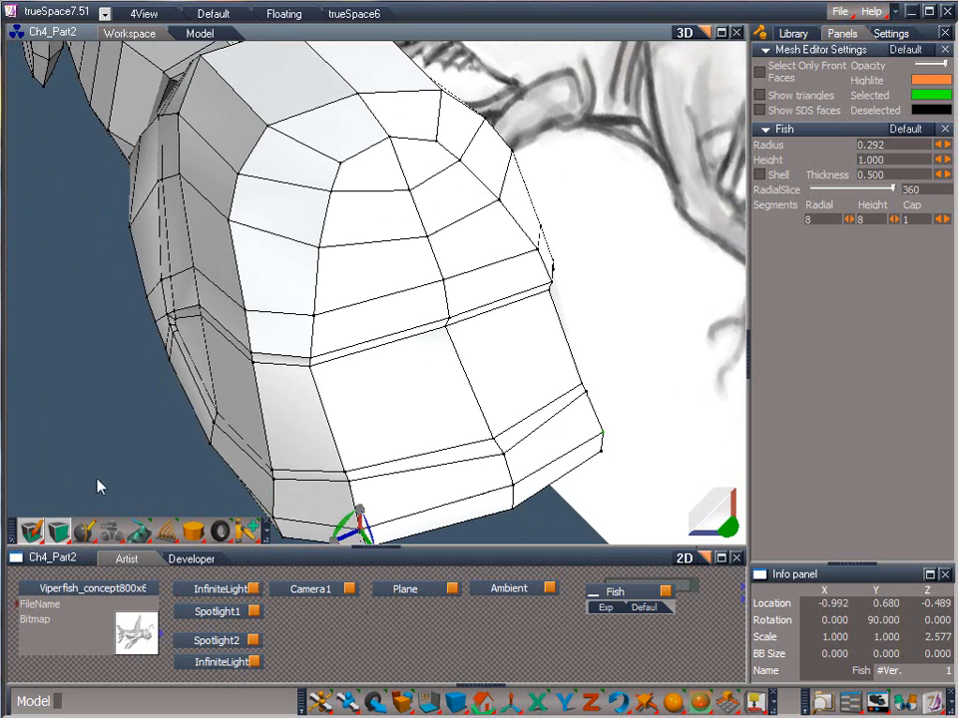
pyautogui.click(232, 395)
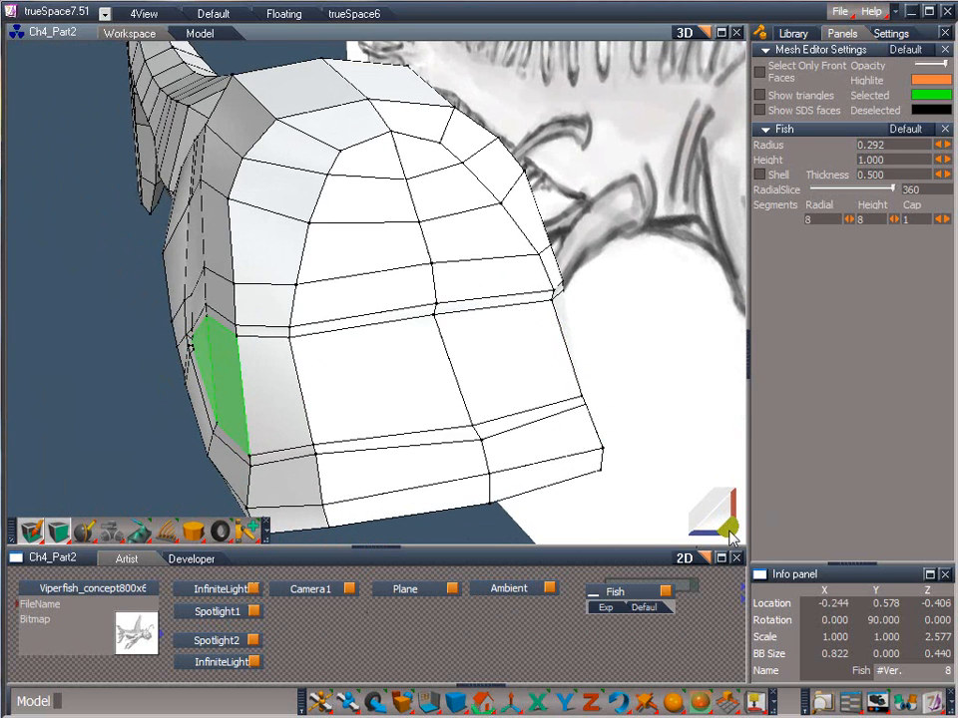
pyautogui.moveTo(179, 371)
pyautogui.moveTo(202, 366); pyautogui.dragTo(215, 365)
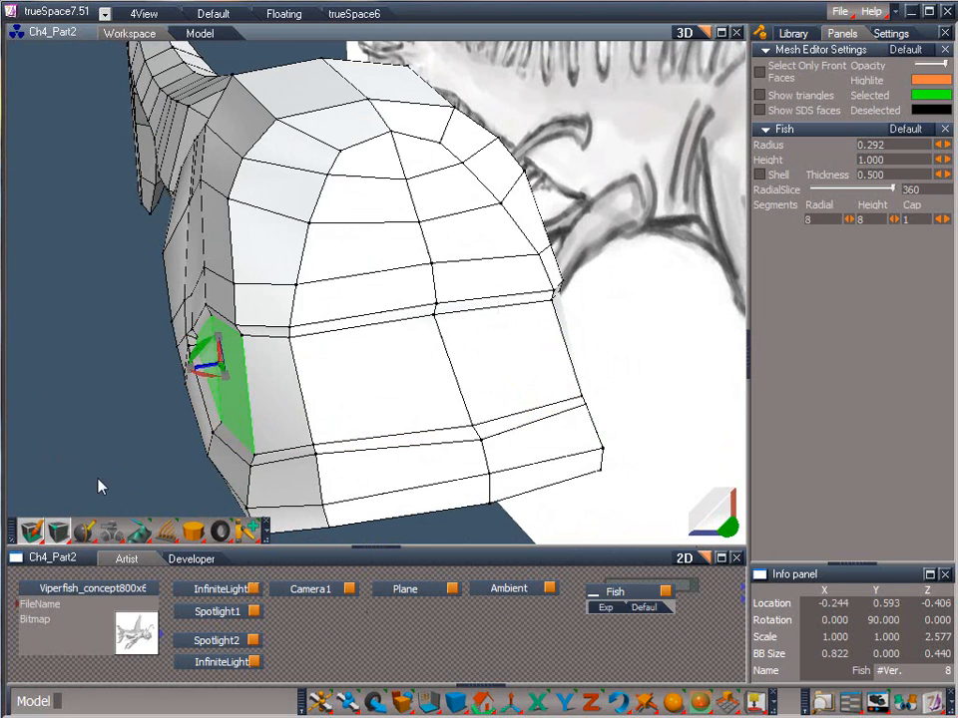
pyautogui.click(229, 332)
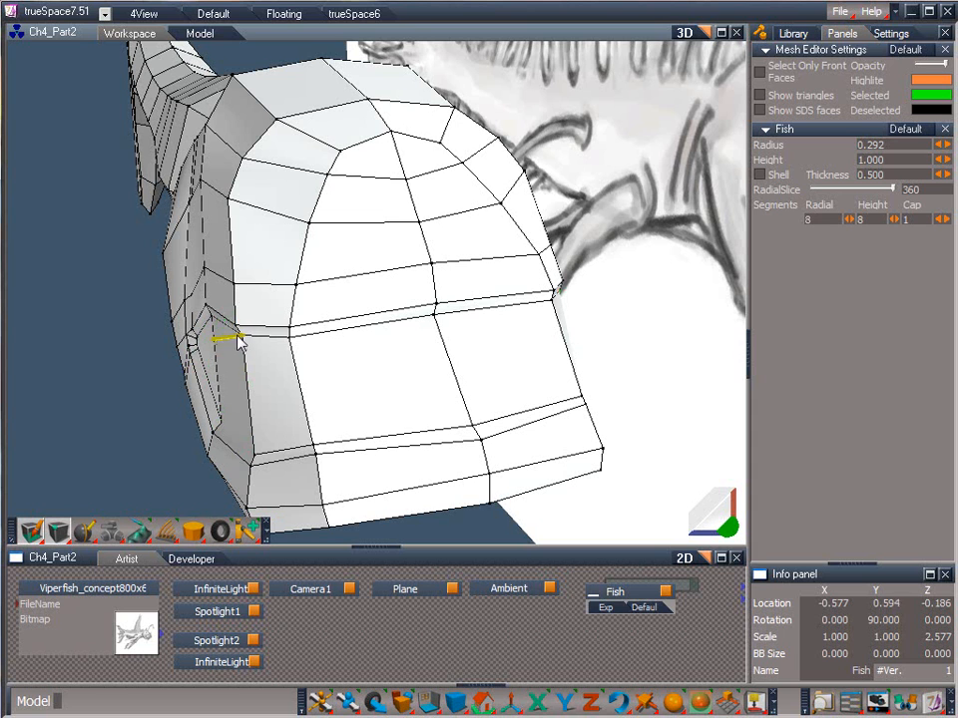
pyautogui.click(253, 456)
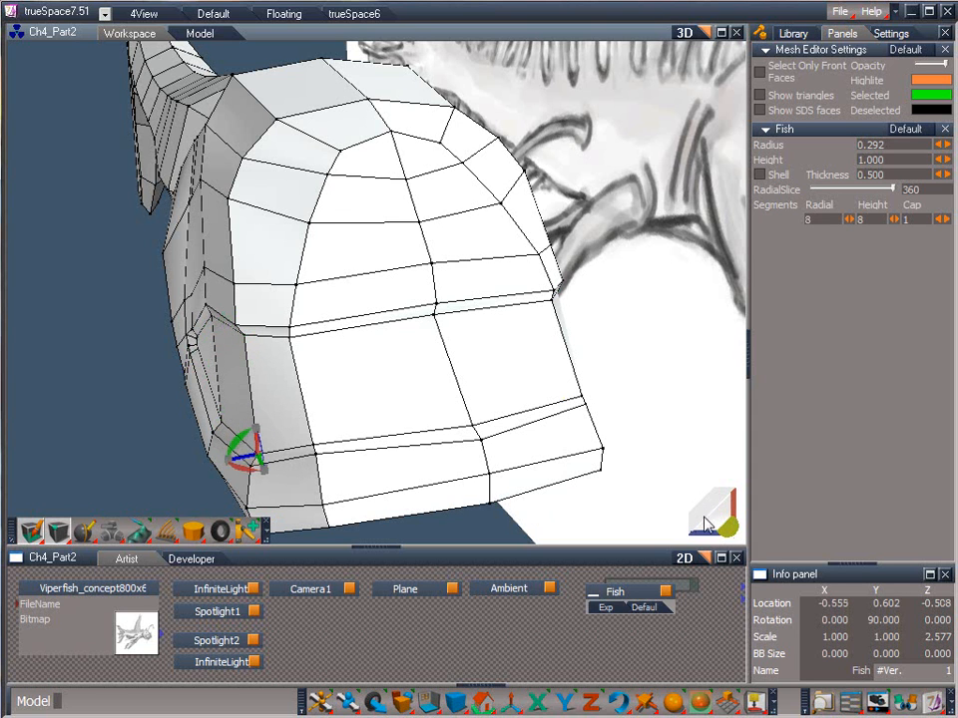
# - Select the faces filling the gap between the upper and lower lips and delete them to open the mouth
pyautogui.moveTo(705, 521)
pyautogui.mouseDown()
pyautogui.moveTo(513, 559)
pyautogui.moveTo(725, 527)
pyautogui.mouseUp()
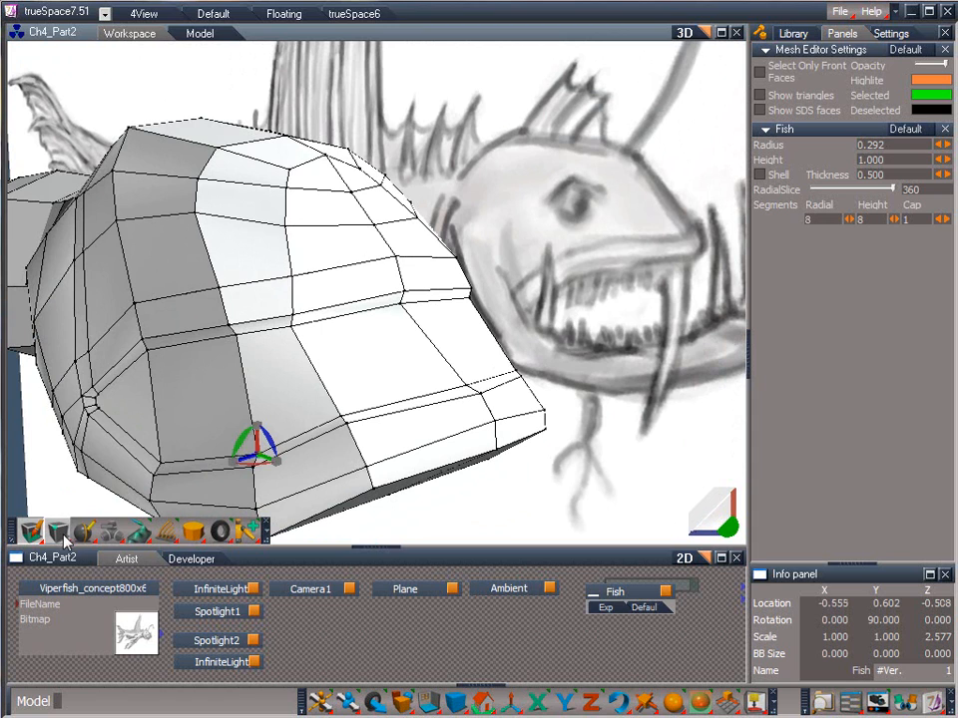
pyautogui.moveTo(61, 534); pyautogui.dragTo(59, 479)
pyautogui.moveTo(121, 407)
pyautogui.mouseDown()
pyautogui.moveTo(239, 406)
pyautogui.moveTo(337, 381)
pyautogui.moveTo(154, 459)
pyautogui.mouseUp()
pyautogui.moveTo(85, 536); pyautogui.dragTo(132, 374)
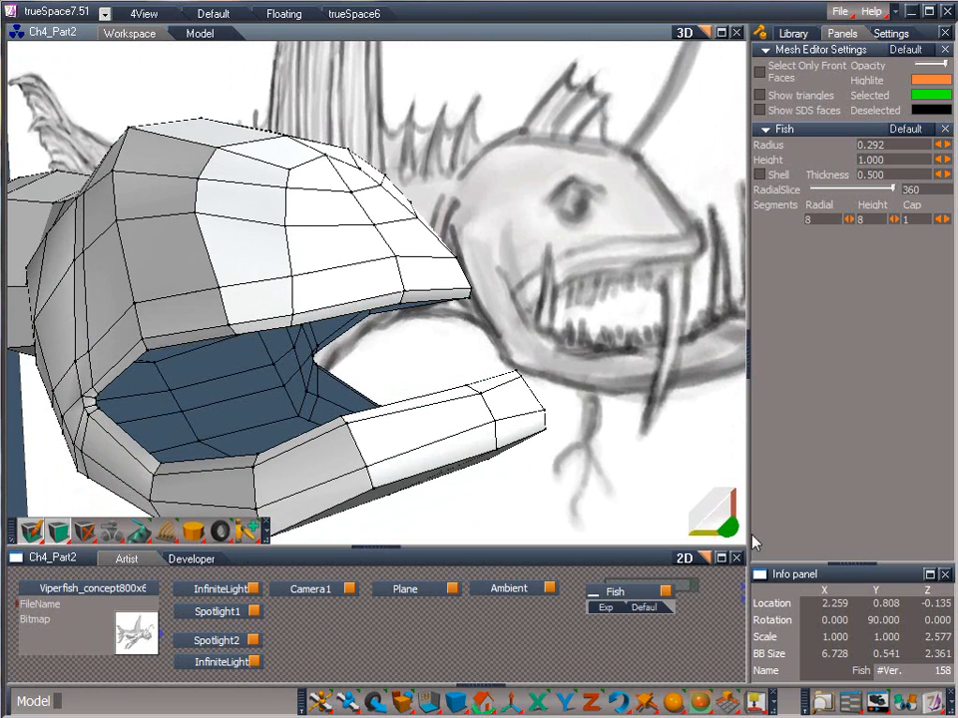
pyautogui.moveTo(735, 529); pyautogui.dragTo(618, 518)
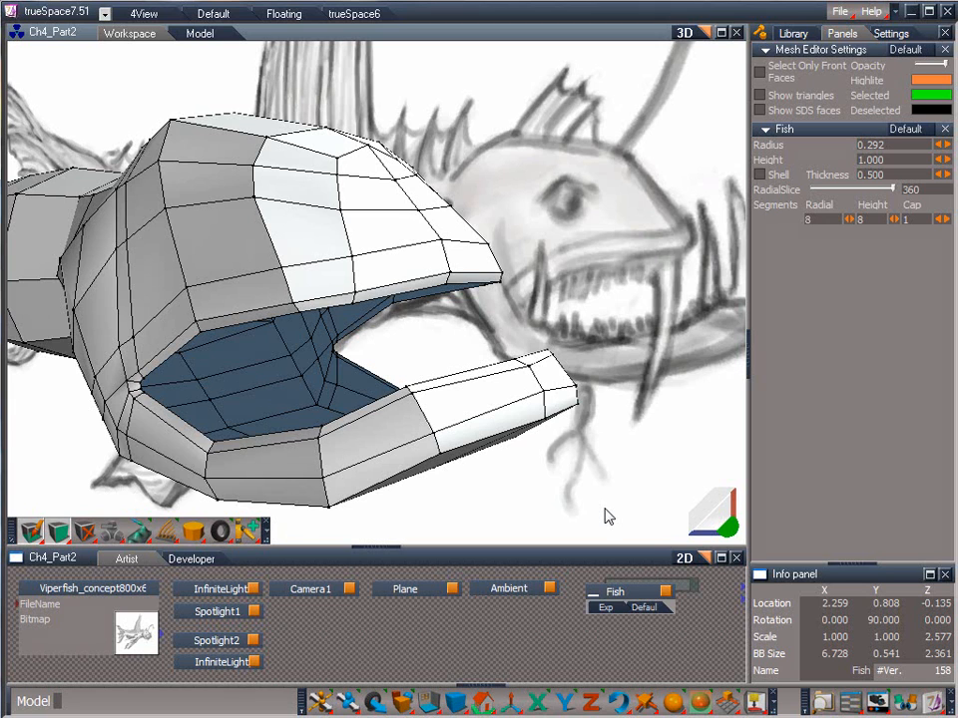
# - Leave mesh editing and flatten the Fish object's construction history, accepting its removal
pyautogui.press('space')
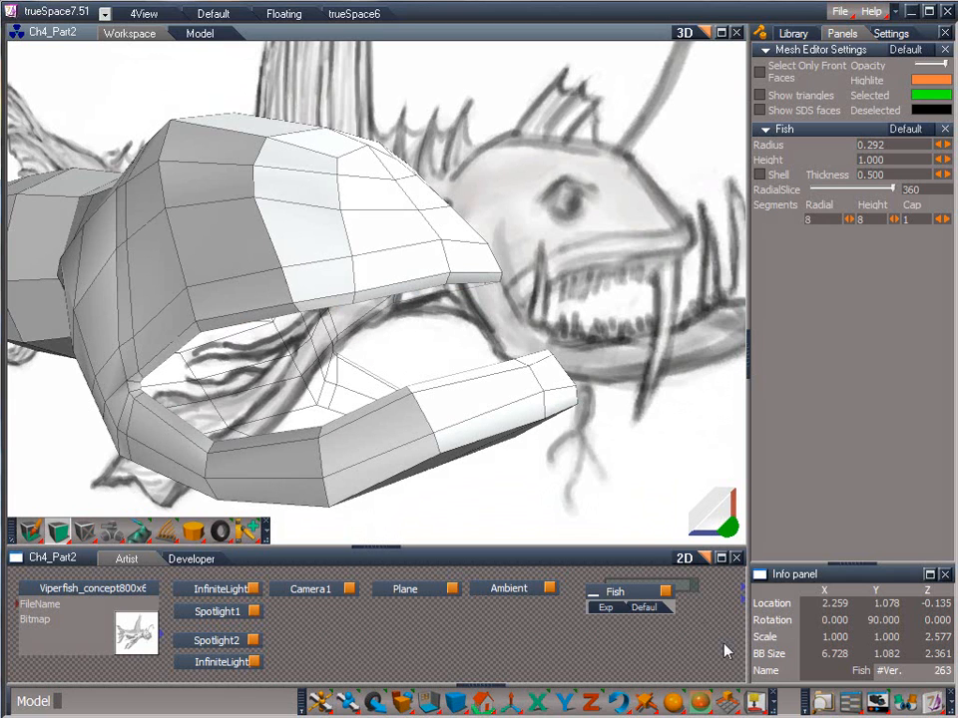
pyautogui.moveTo(754, 704); pyautogui.dragTo(758, 682)
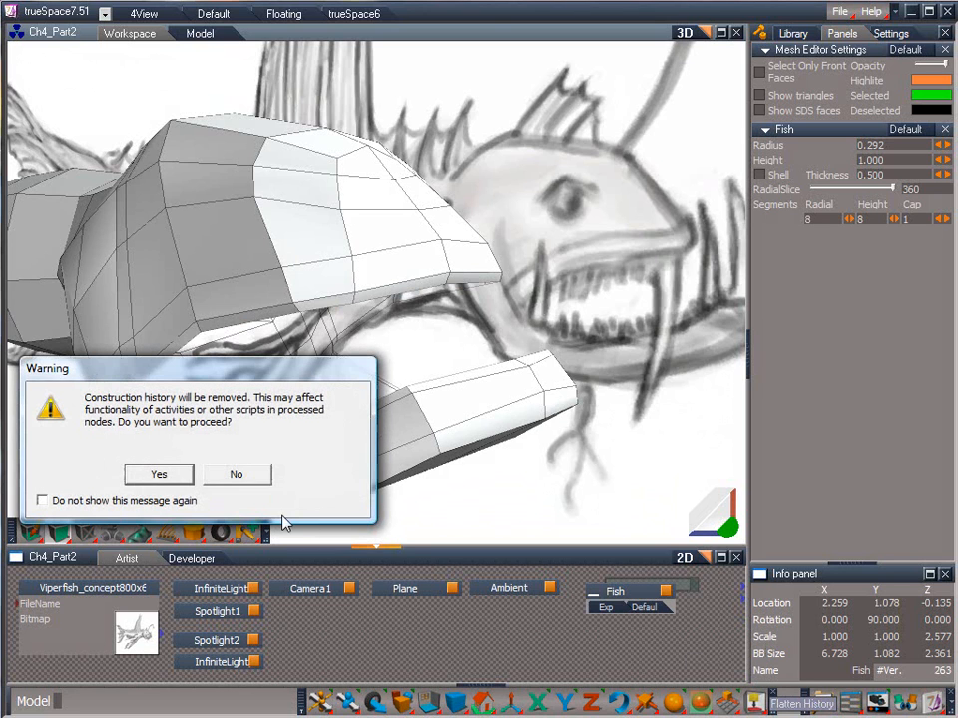
pyautogui.click(179, 481)
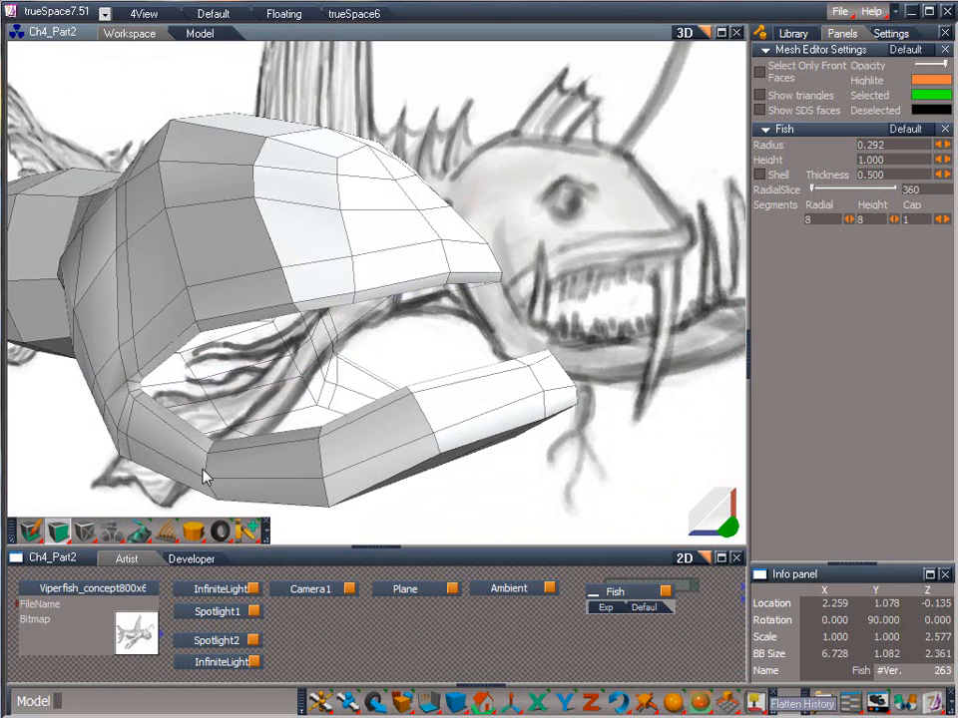
# - Resume mesh editing in edge mode and form a face between the rearmost pair of opposite lower-lip edges
pyautogui.rightClick(417, 416)
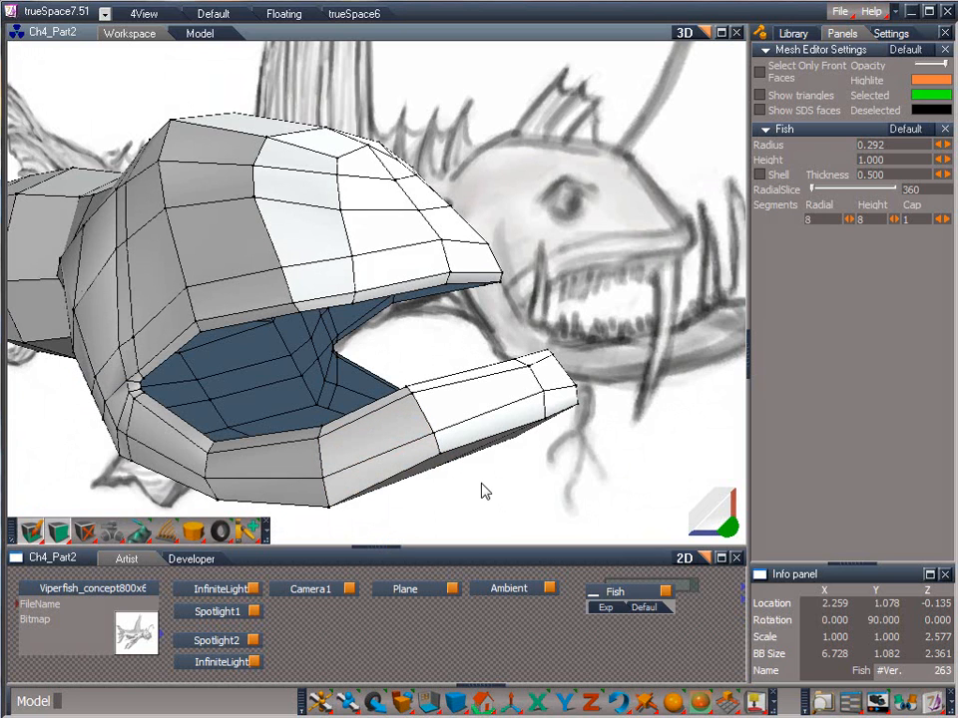
pyautogui.moveTo(58, 530); pyautogui.dragTo(65, 458)
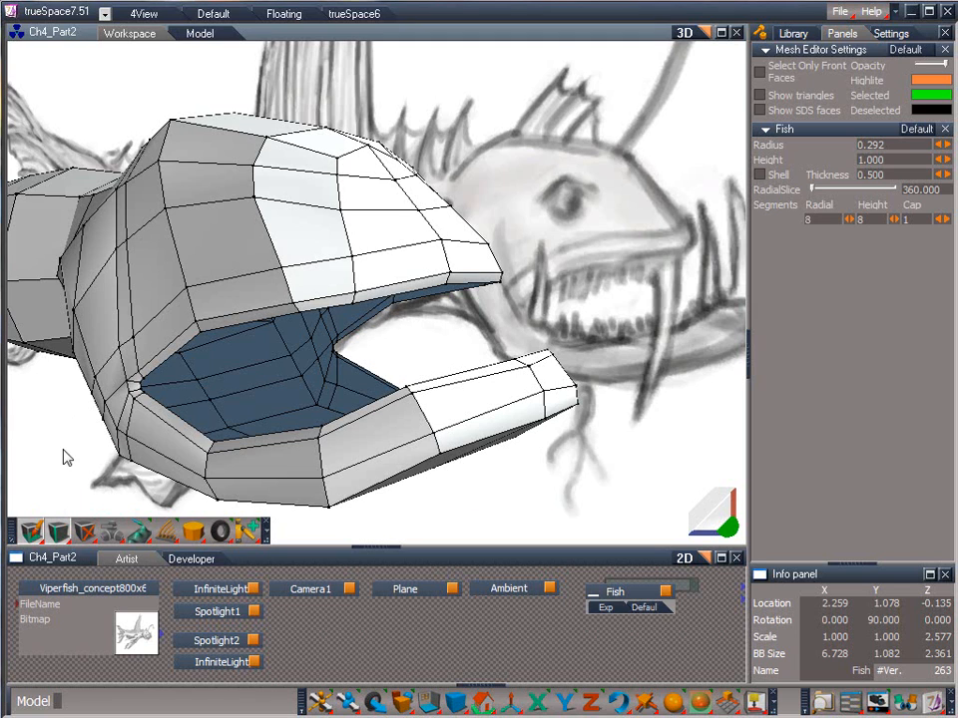
pyautogui.click(180, 427)
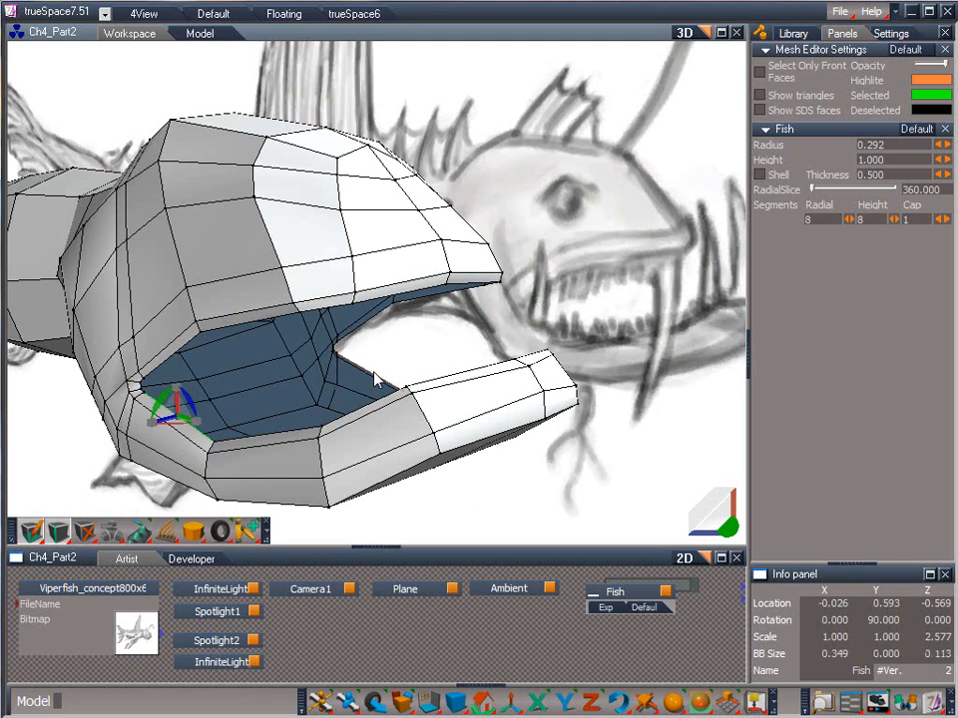
pyautogui.click(375, 379)
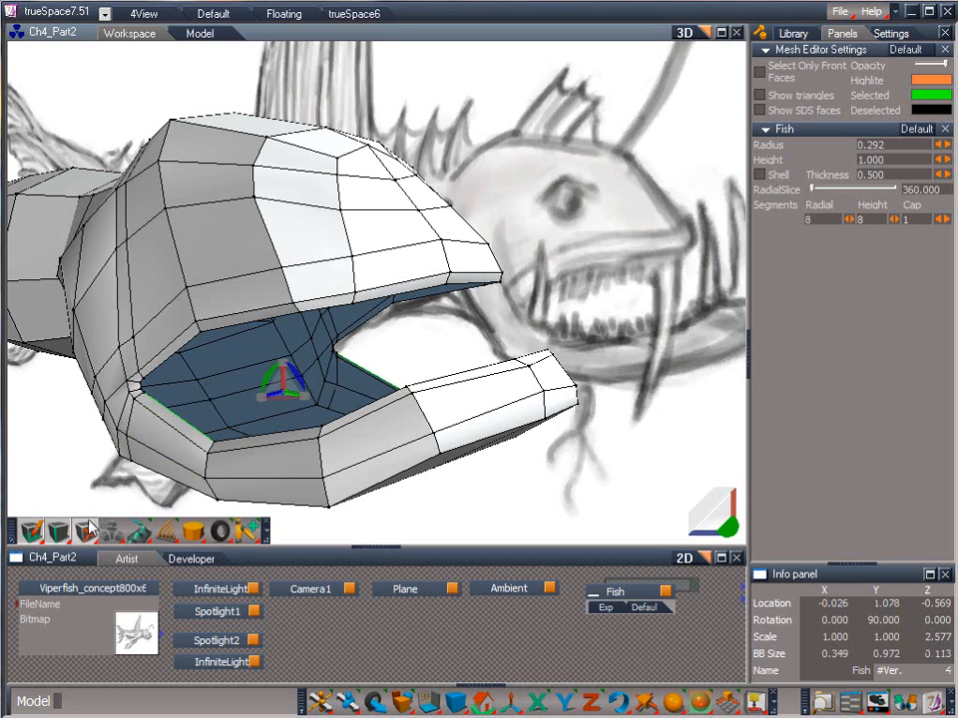
pyautogui.moveTo(88, 529); pyautogui.dragTo(87, 280)
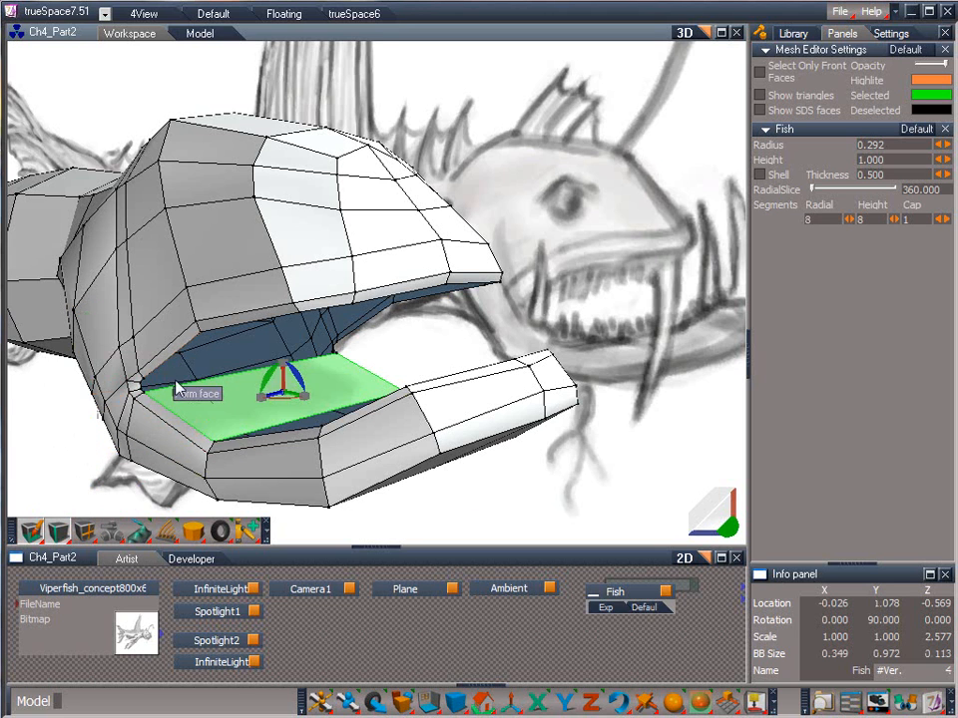
# - Form two more mouth-floor faces between the next pairs of opposite lower-lip edges toward the jaw's tip
pyautogui.click(254, 435)
pyautogui.moveTo(714, 521)
pyautogui.mouseDown()
pyautogui.moveTo(722, 504)
pyautogui.moveTo(720, 519)
pyautogui.mouseUp()
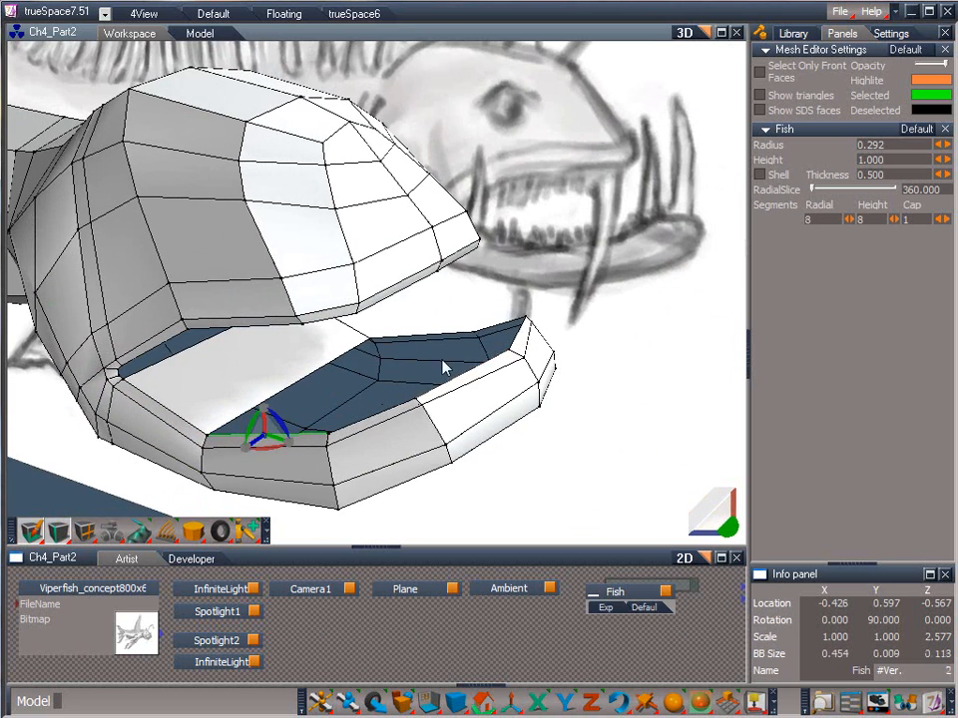
pyautogui.click(435, 343)
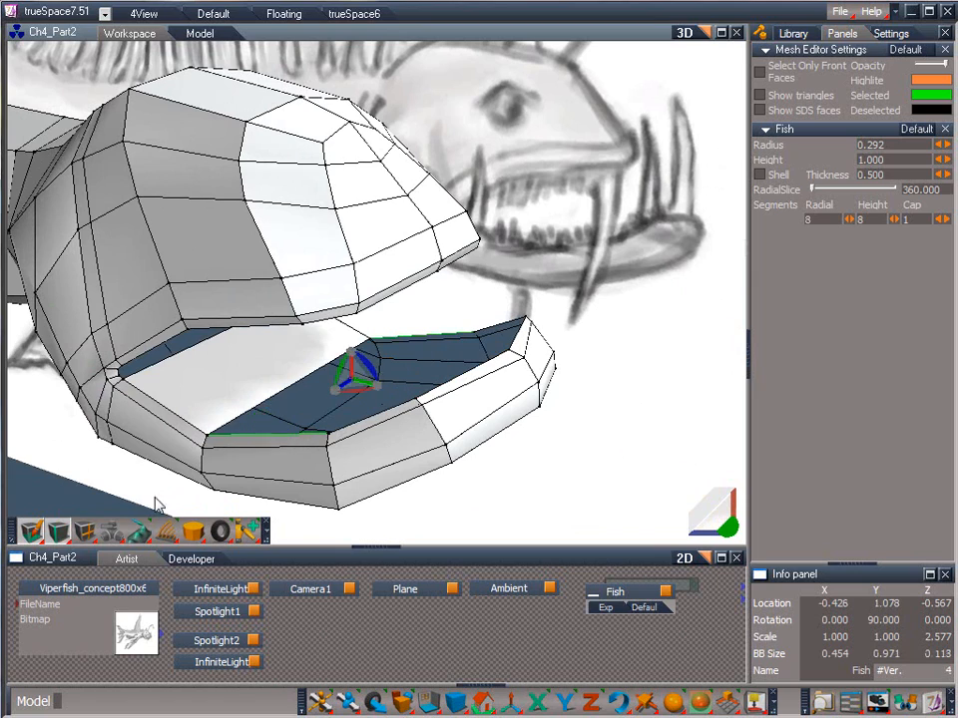
pyautogui.click(381, 414)
pyautogui.keyDown('ctrl'); pyautogui.click(490, 325); pyautogui.keyUp('ctrl')
pyautogui.click(94, 529)
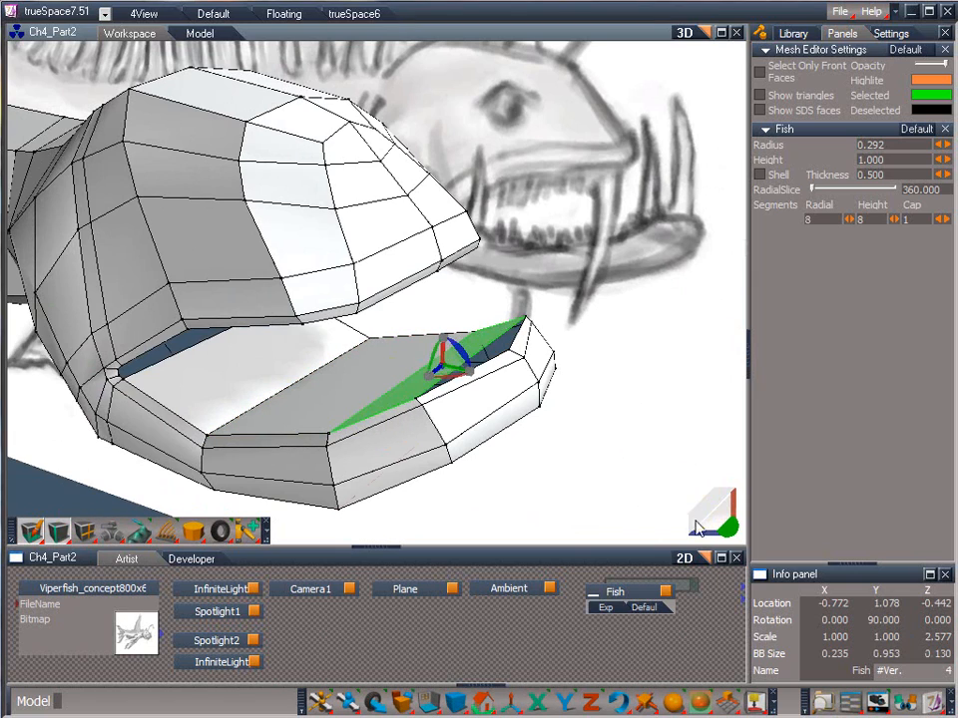
# - Form a narrow face between the two lowest short edges at the opposite mouth corners, behind the mouth floor
pyautogui.moveTo(696, 522); pyautogui.dragTo(486, 461)
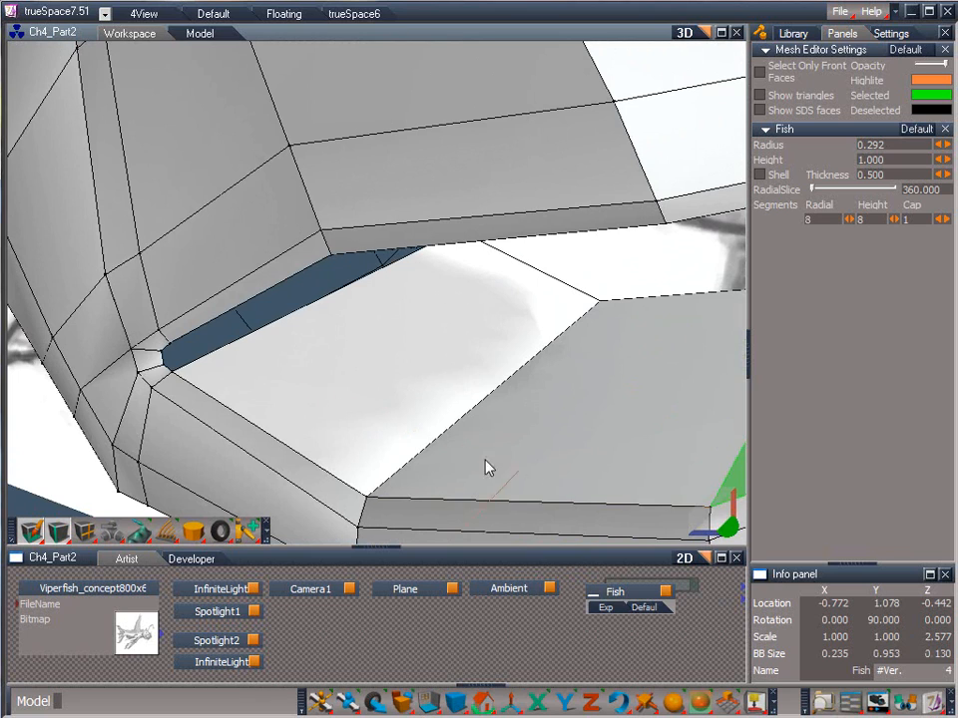
pyautogui.click(162, 370)
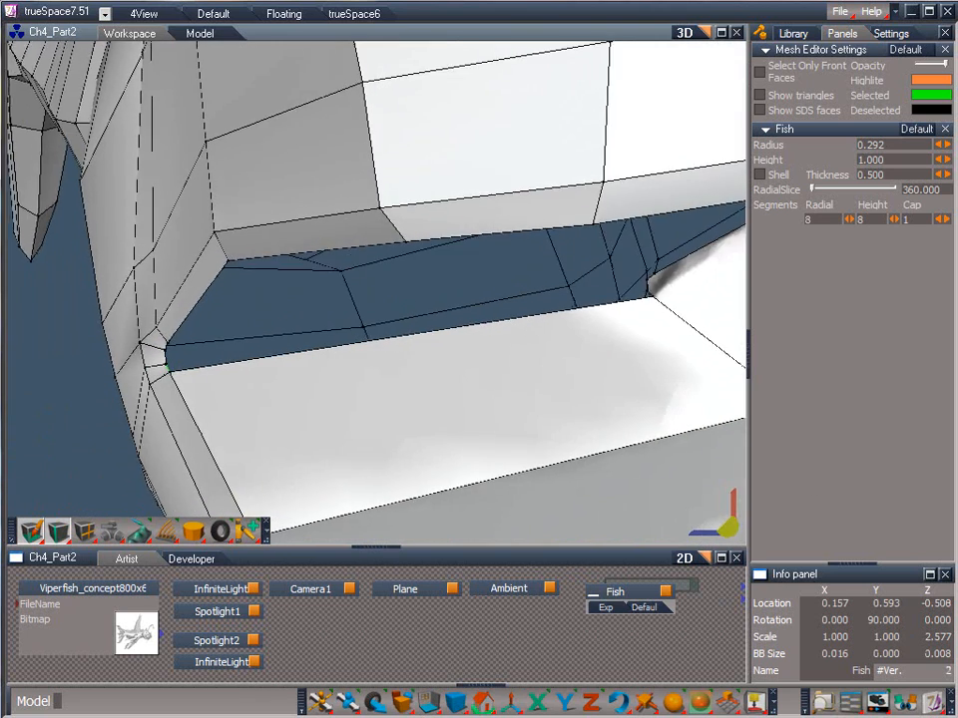
pyautogui.moveTo(727, 527); pyautogui.dragTo(682, 454)
pyautogui.keyDown('ctrl'); pyautogui.click(675, 413); pyautogui.keyUp('ctrl')
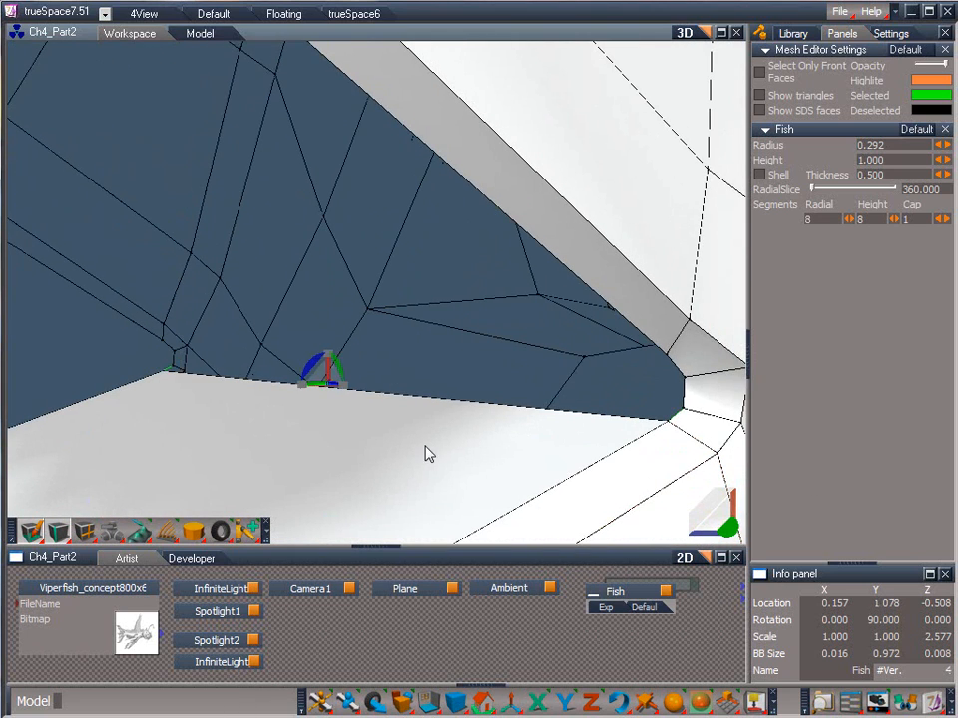
# - Form two more strip faces across the back of the mouth, between the middle and upper pairs of mouth-corner edges
pyautogui.click(683, 407)
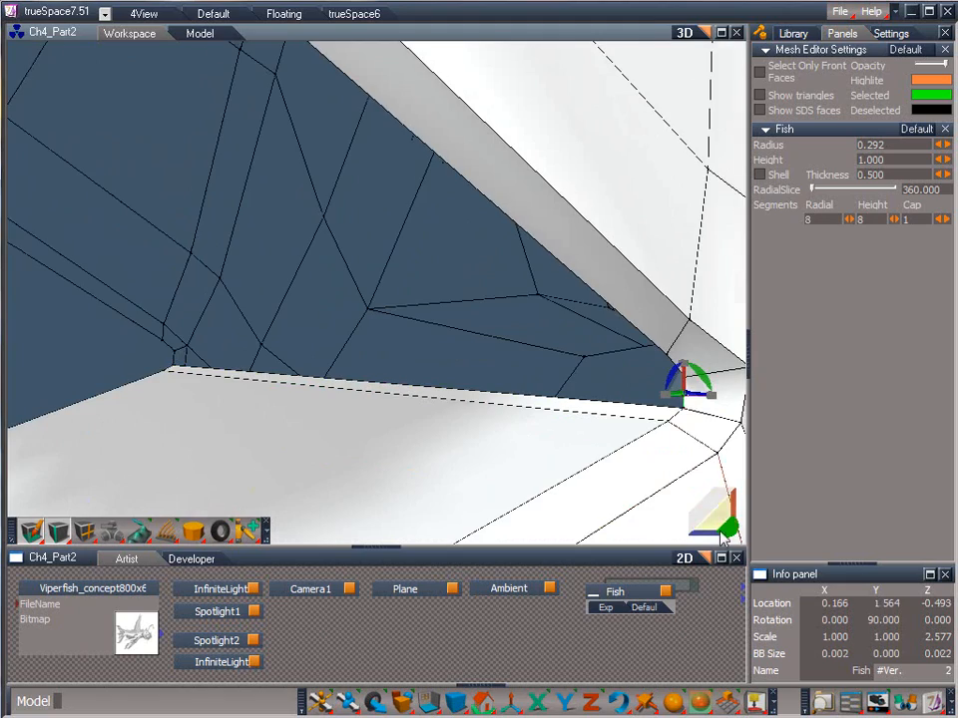
pyautogui.scroll(-3, 722, 534)
pyautogui.moveTo(727, 529); pyautogui.dragTo(379, 526)
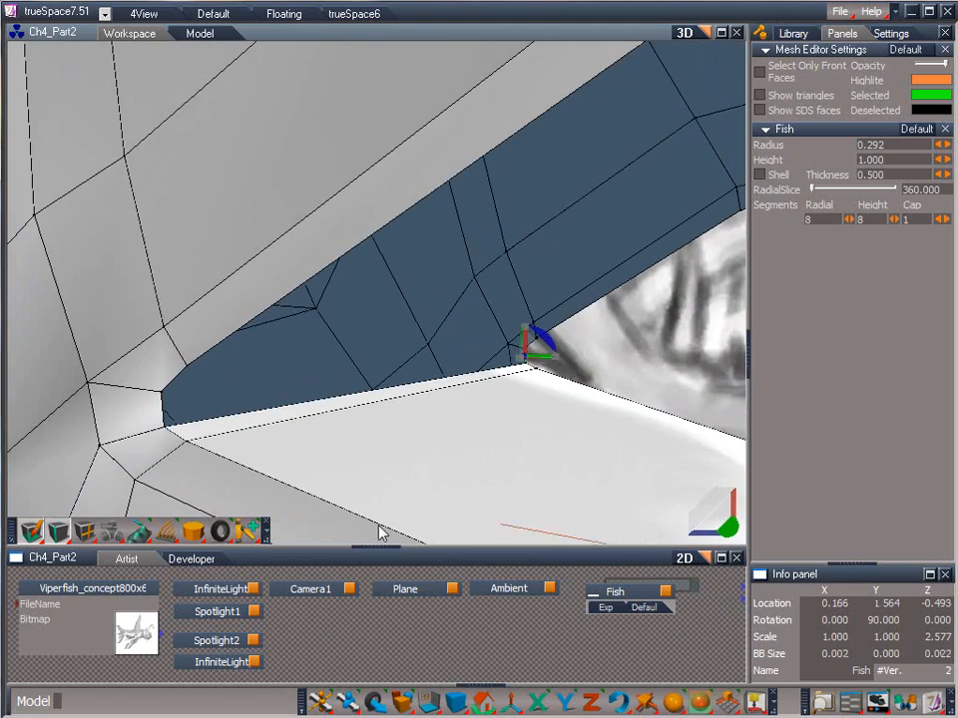
pyautogui.keyDown('ctrl'); pyautogui.click(163, 414); pyautogui.keyUp('ctrl')
pyautogui.click(86, 532)
pyautogui.click(171, 380)
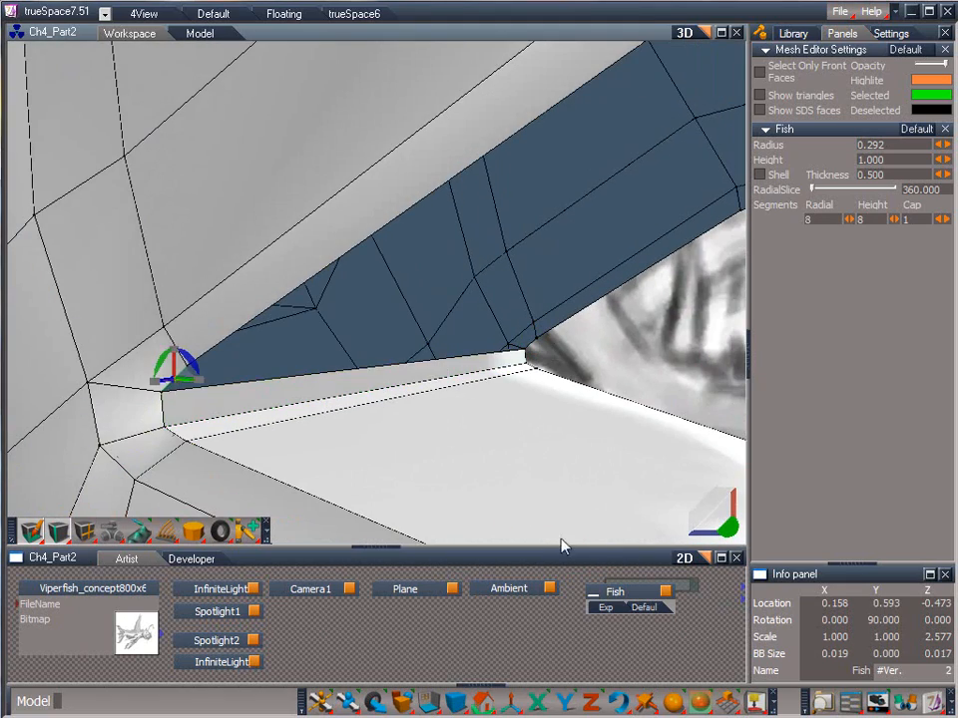
pyautogui.moveTo(727, 527); pyautogui.dragTo(768, 547)
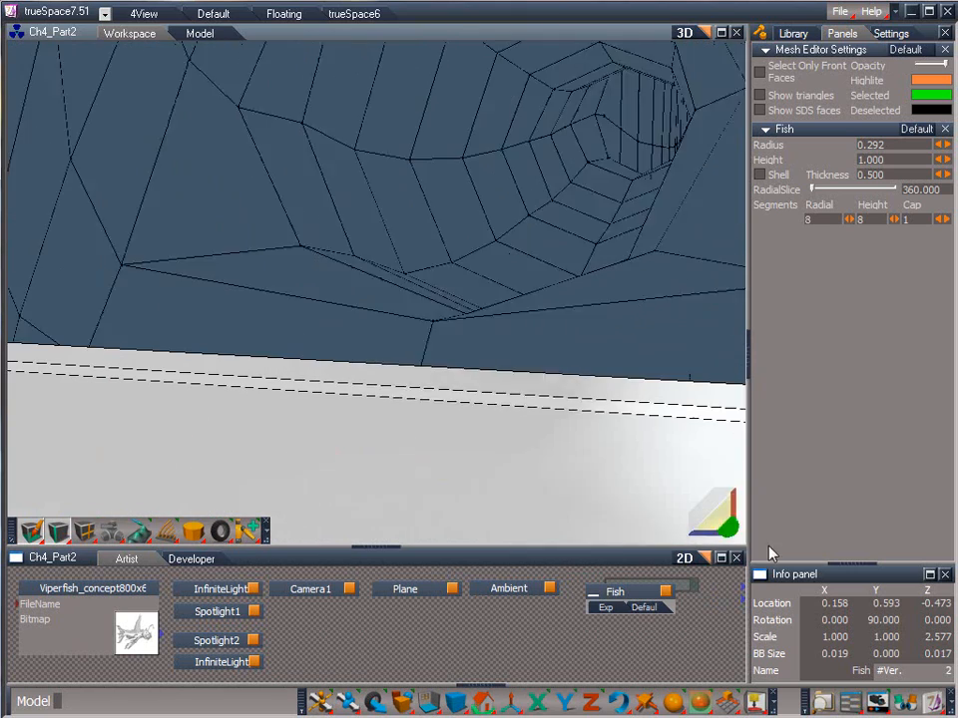
pyautogui.click(439, 362)
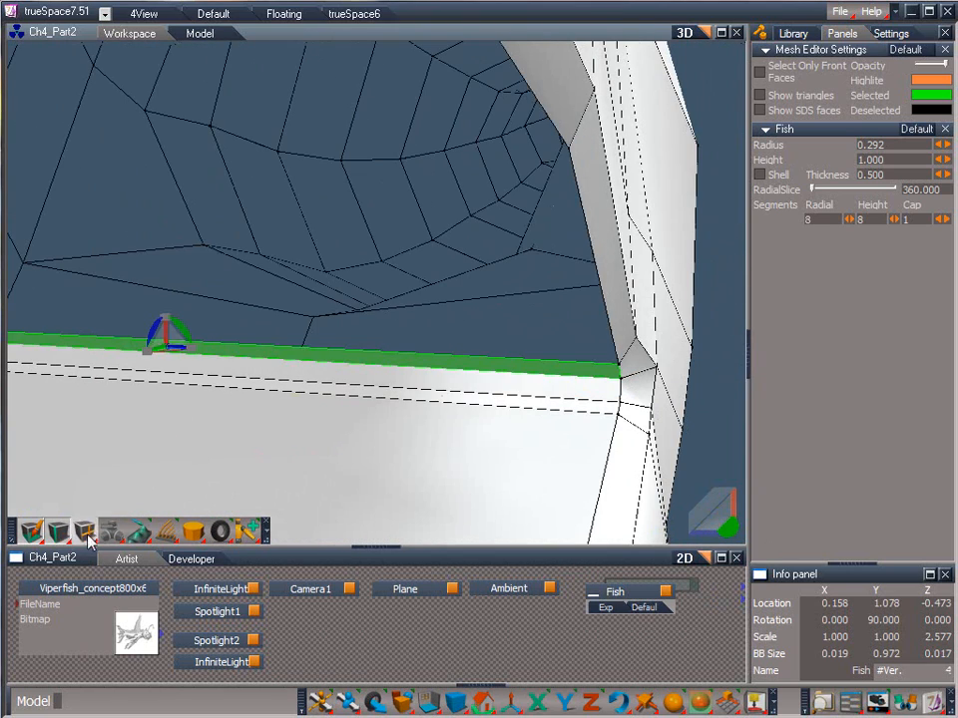
# - Form the rearmost mouth-roof face between the pair of opposite upper-lip edges just above the mouth corners
pyautogui.click(599, 288)
pyautogui.scroll(-2, 567, 357)
pyautogui.moveTo(722, 521); pyautogui.dragTo(635, 488)
pyautogui.keyDown('ctrl'); pyautogui.click(206, 287); pyautogui.keyUp('ctrl')
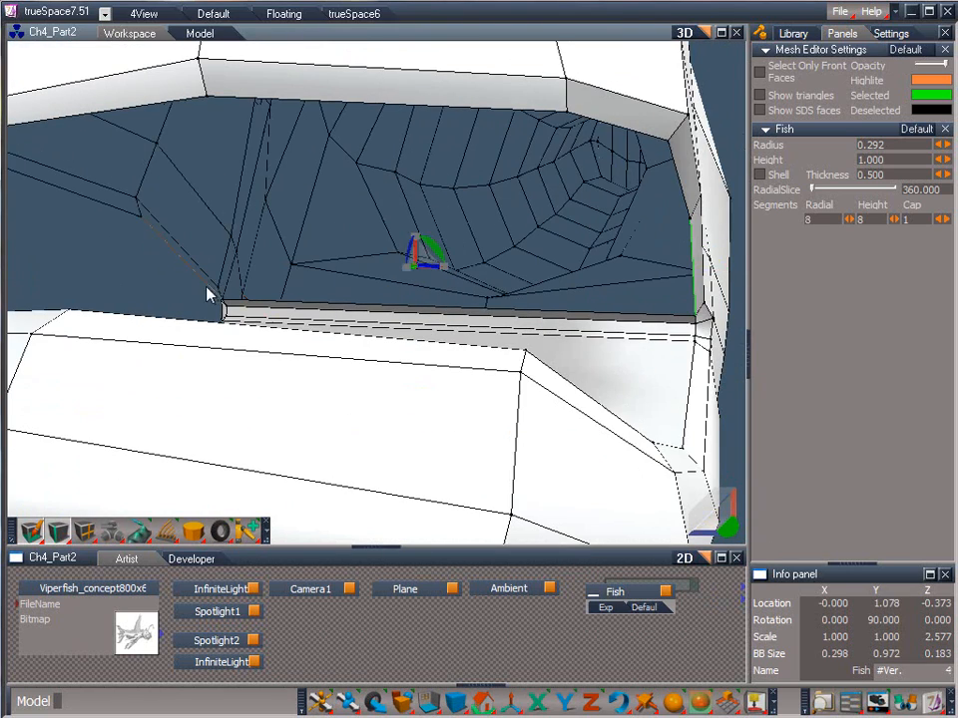
pyautogui.click(84, 531)
# - Form two more mouth-roof faces between the next pairs of opposite upper-lip edges toward the snout
pyautogui.click(684, 189)
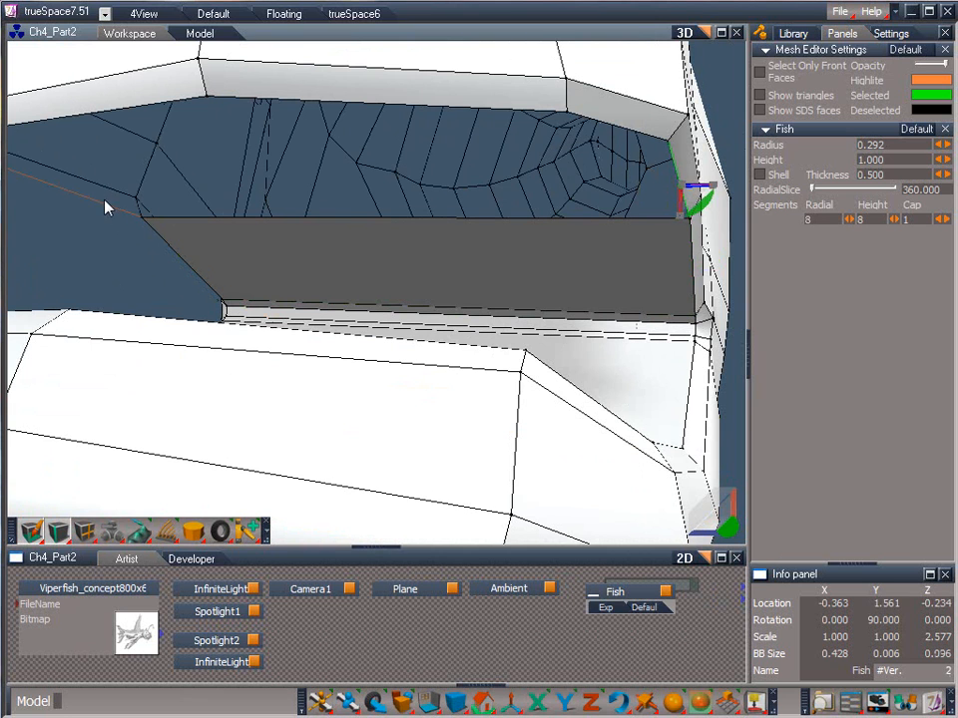
pyautogui.keyDown('ctrl'); pyautogui.click(104, 204); pyautogui.keyUp('ctrl')
pyautogui.click(88, 531)
pyautogui.moveTo(721, 514); pyautogui.dragTo(915, 548)
pyautogui.click(81, 165)
pyautogui.keyDown('ctrl'); pyautogui.click(507, 126); pyautogui.keyUp('ctrl')
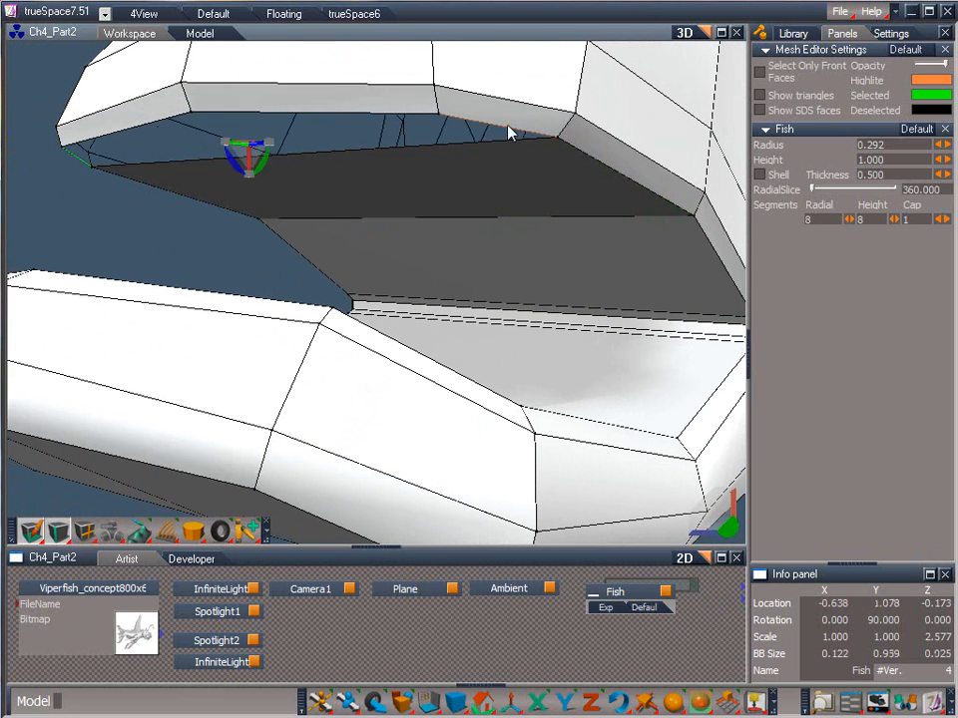
pyautogui.click(84, 531)
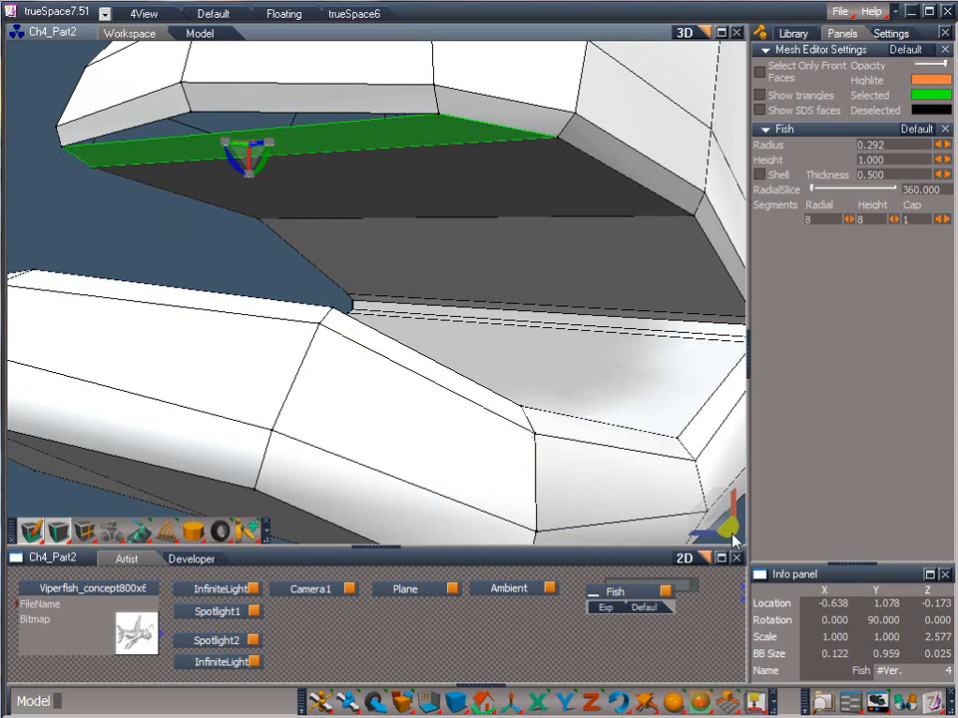
# - Select the open border at the tip of the upper jaw as an edge loop, fill it with a face, and clear the selection
pyautogui.moveTo(729, 541); pyautogui.dragTo(798, 419)
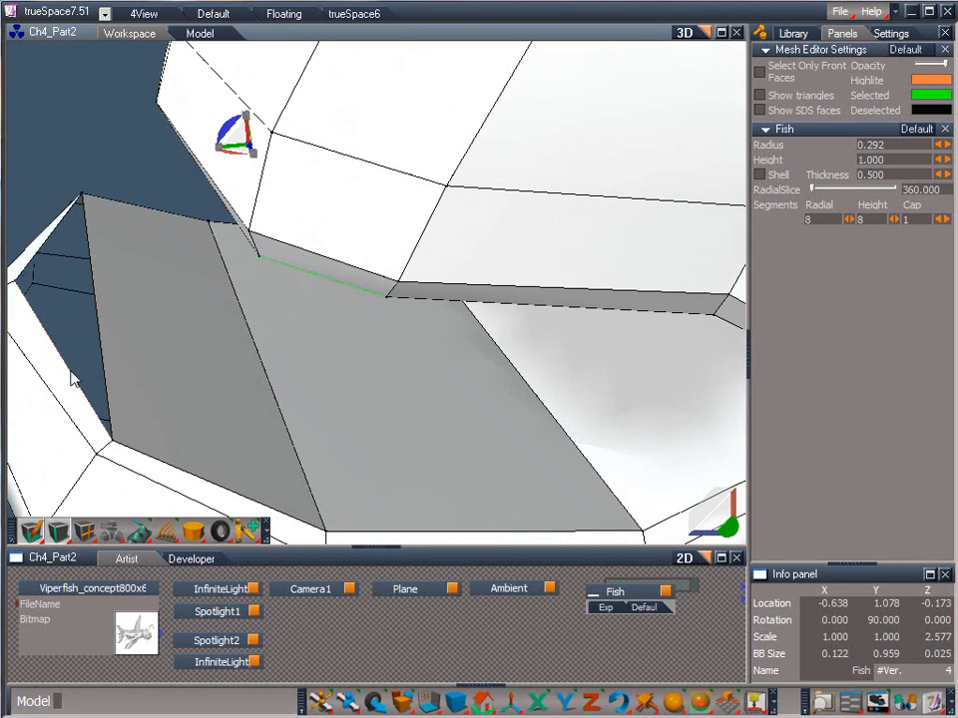
pyautogui.click(58, 531)
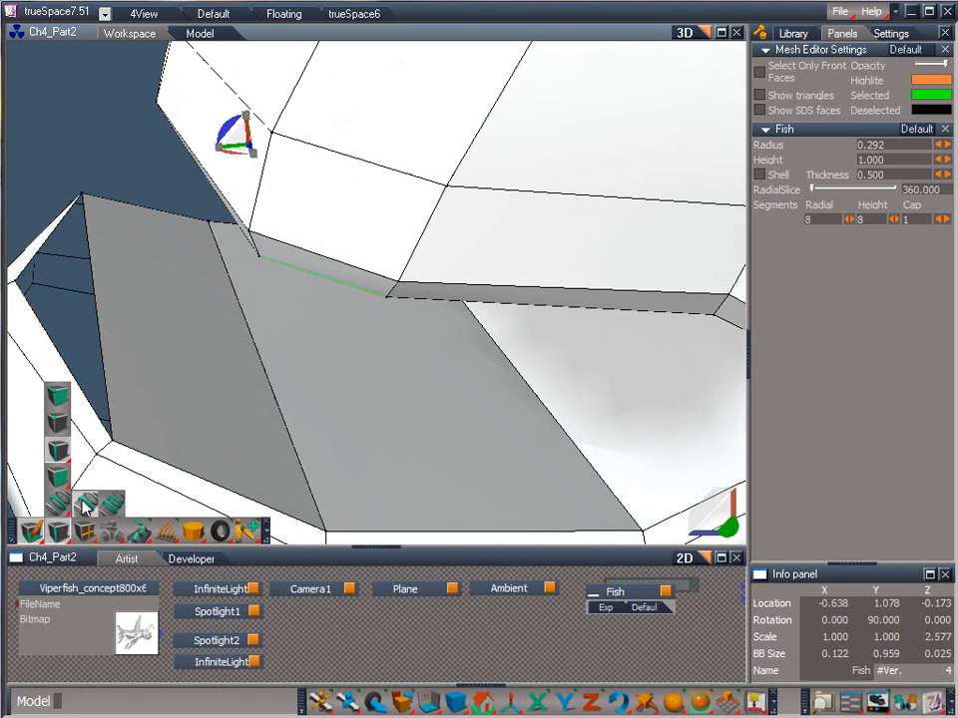
pyautogui.click(57, 497)
pyautogui.click(100, 382)
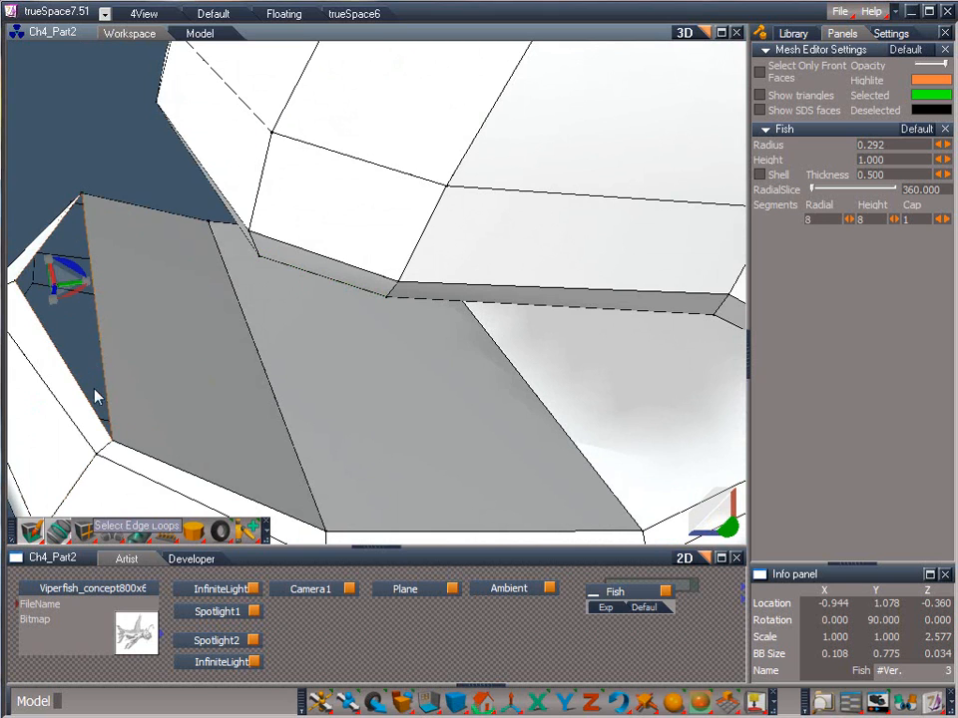
pyautogui.moveTo(731, 530); pyautogui.dragTo(439, 499)
pyautogui.click(189, 150)
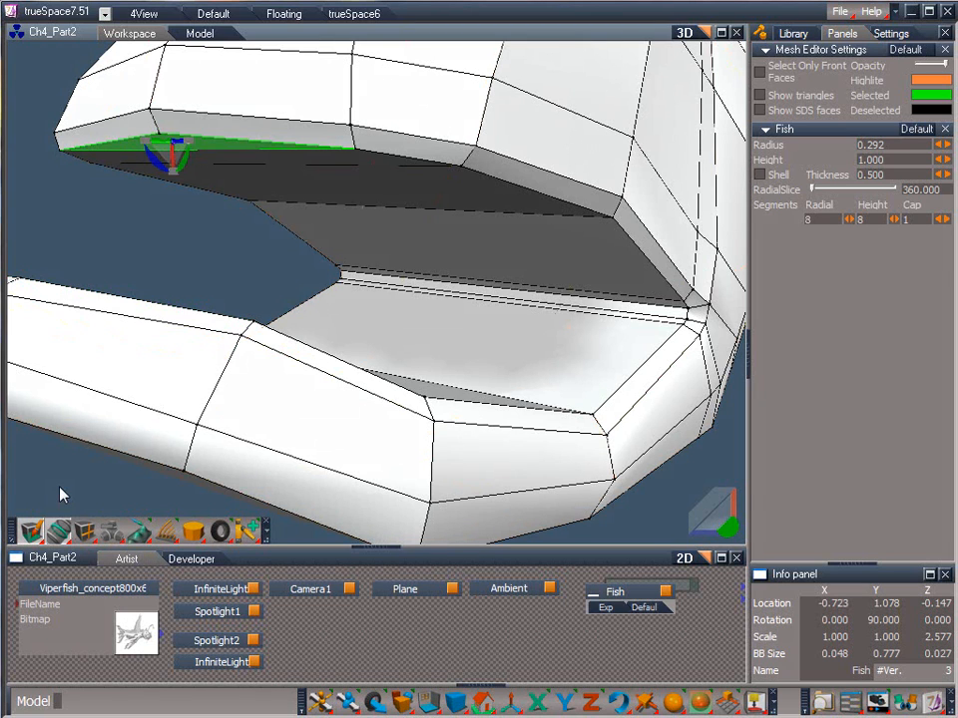
pyautogui.click(61, 493)
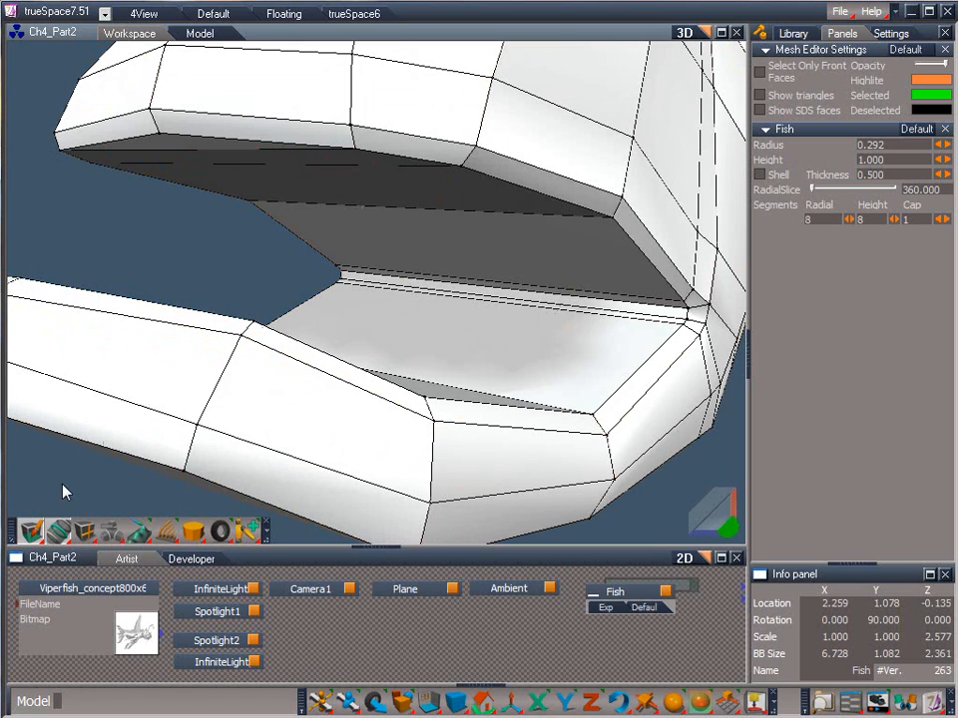
# - Start Polydraw with 1 edge point and turn off Snap to faces, Inferences, Ruler and Parallels in its snapping settings
pyautogui.moveTo(86, 529); pyautogui.dragTo(122, 454)
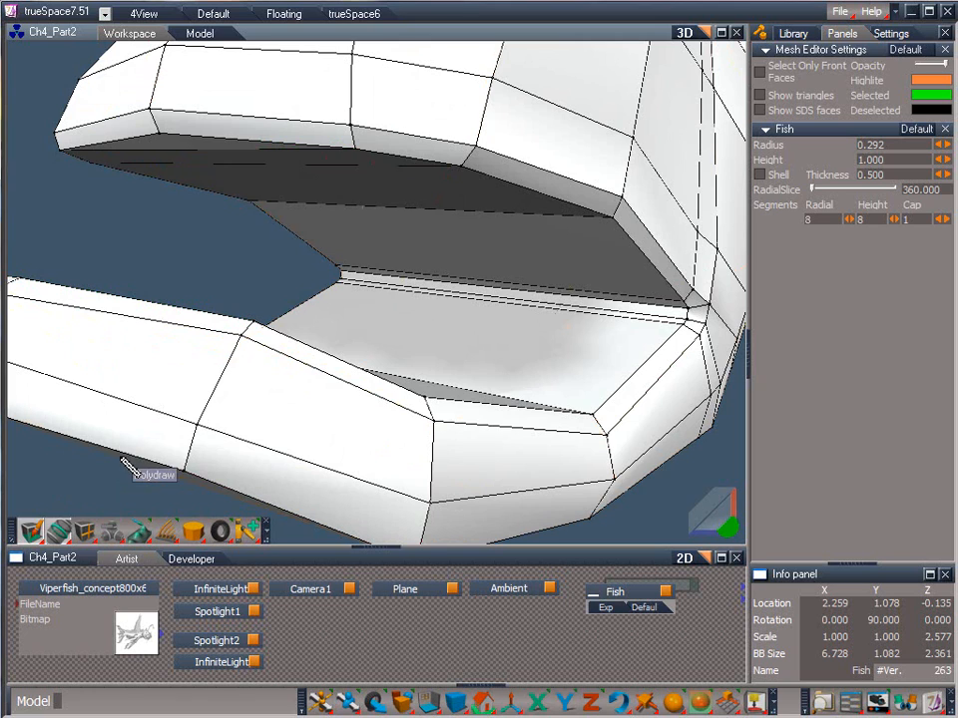
pyautogui.moveTo(735, 707); pyautogui.dragTo(729, 680)
pyautogui.click(729, 699)
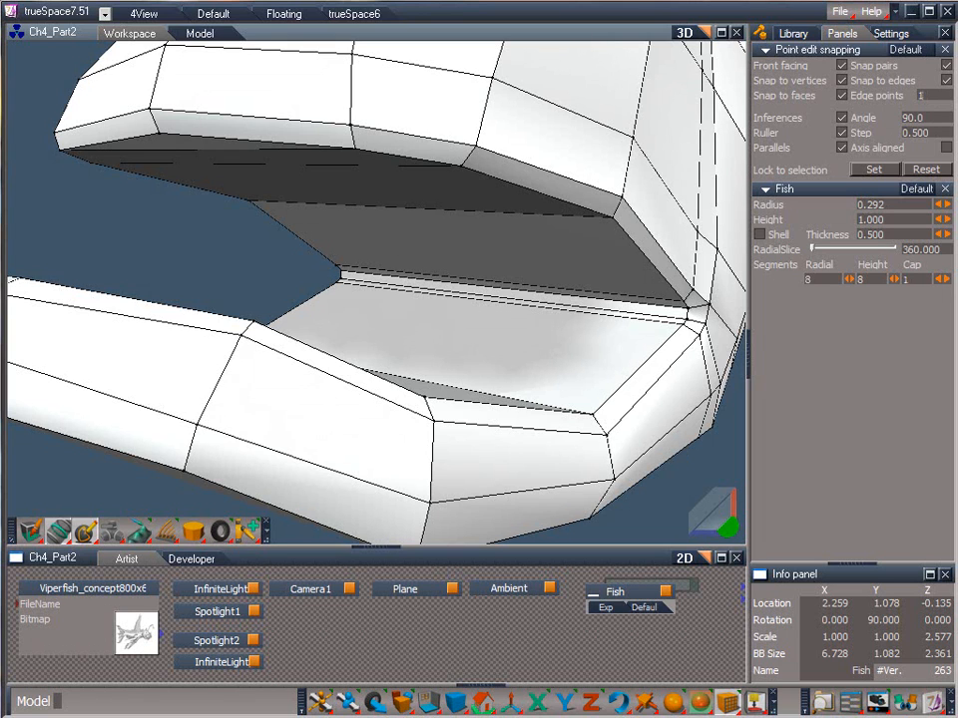
pyautogui.click(843, 97)
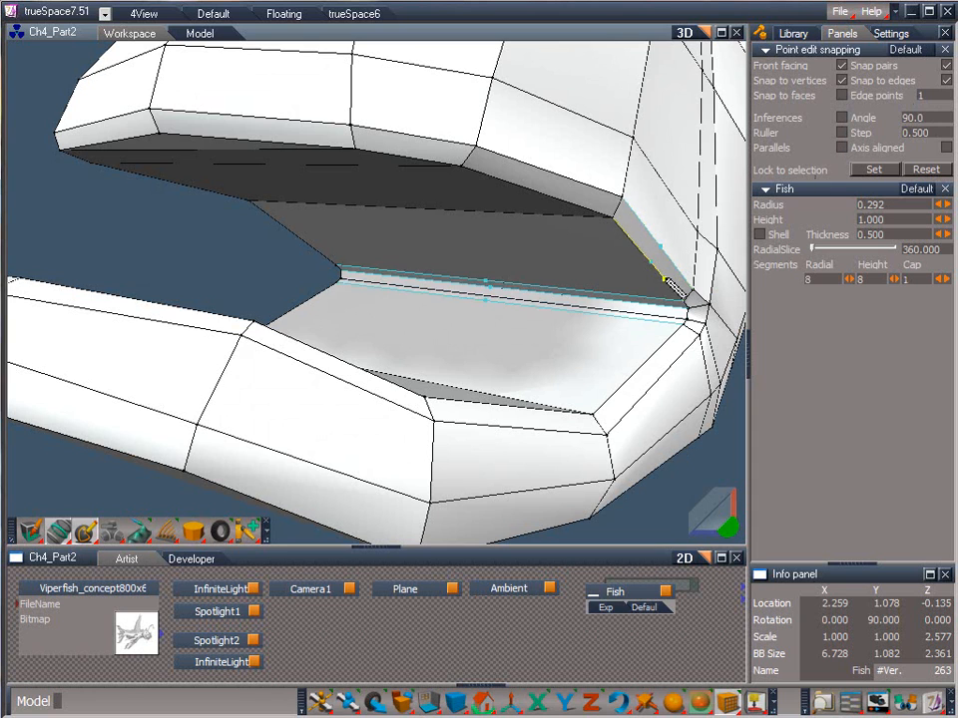
# - Draw a centre cut from the upper lip's middle vertex through the edge midpoints of the mouth roof and back strips
pyautogui.click(158, 133)
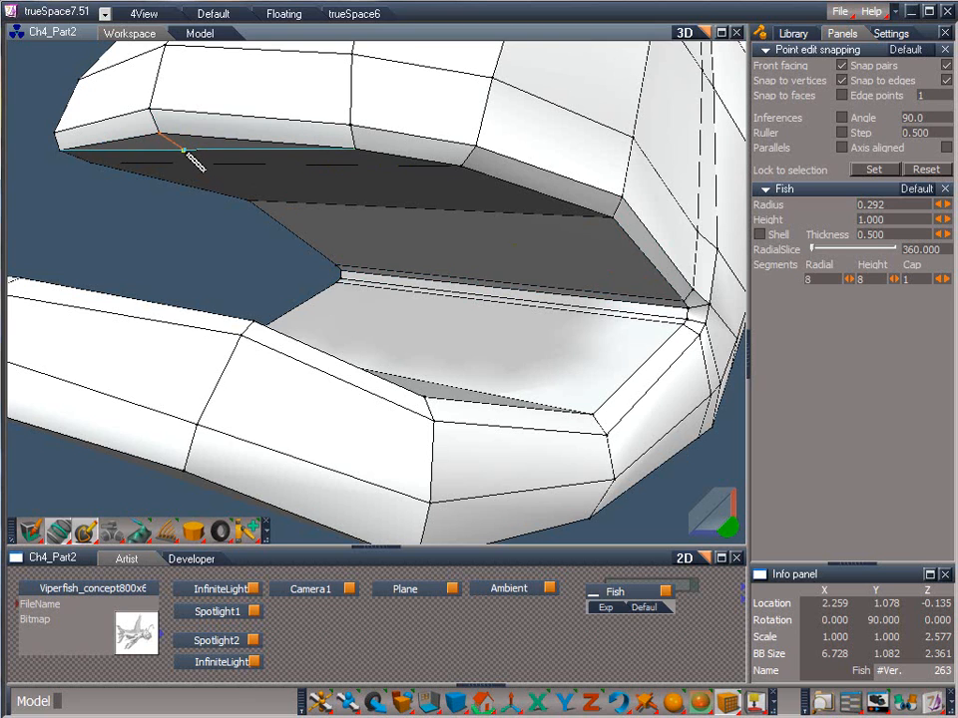
pyautogui.click(183, 150)
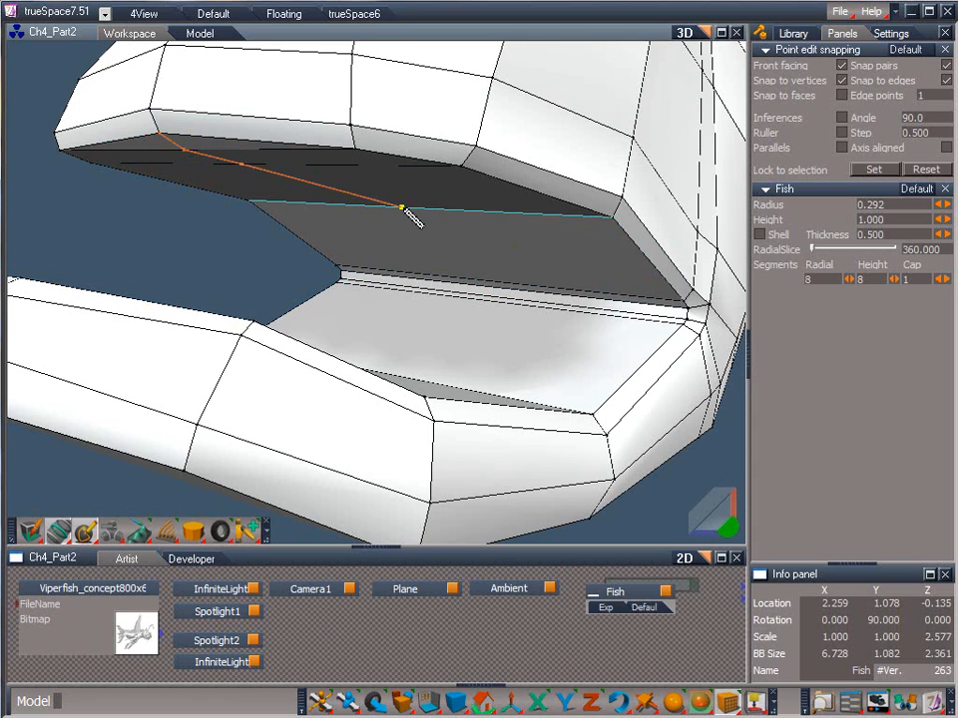
pyautogui.click(441, 237)
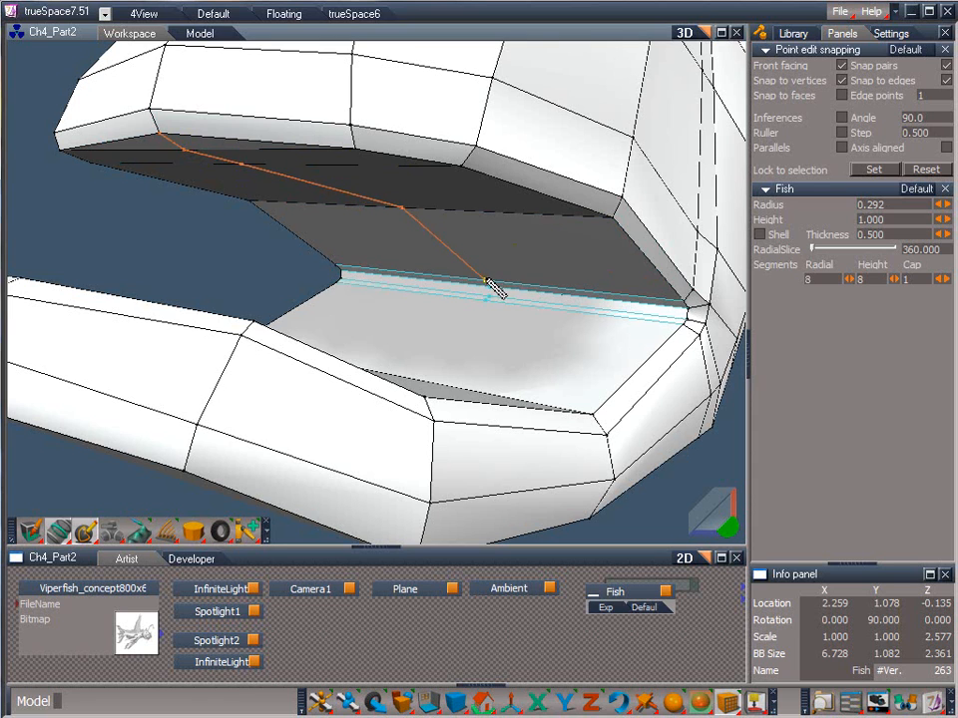
pyautogui.click(487, 280)
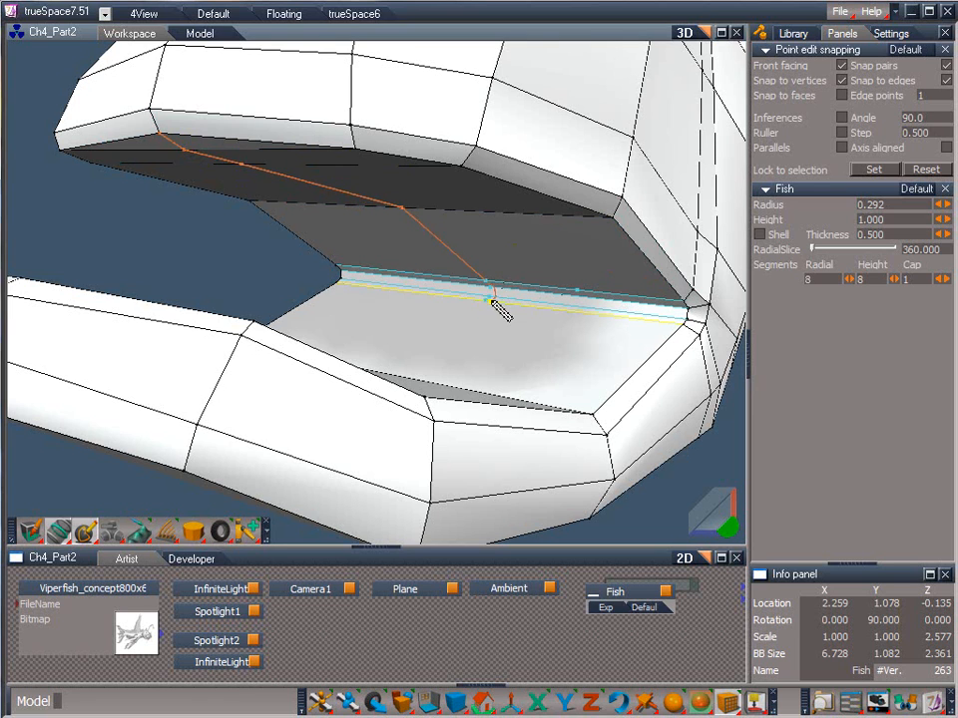
pyautogui.click(489, 299)
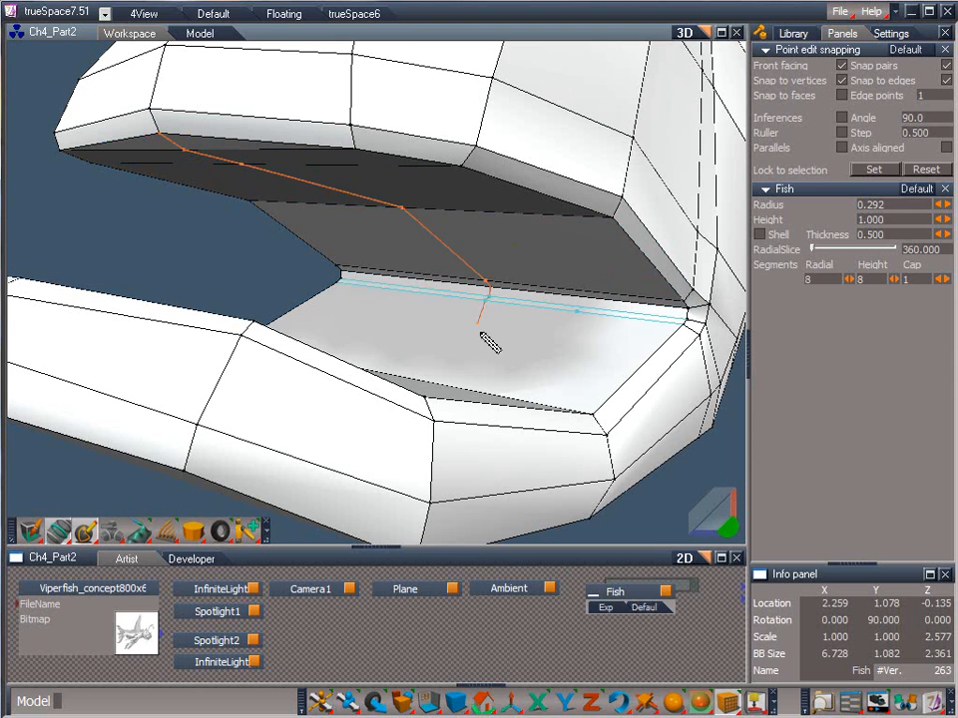
# - Continue the centre cut through the mouth-floor edge midpoints to the lower lip's middle vertex and finish the Polydraw line
pyautogui.moveTo(720, 530); pyautogui.dragTo(677, 479)
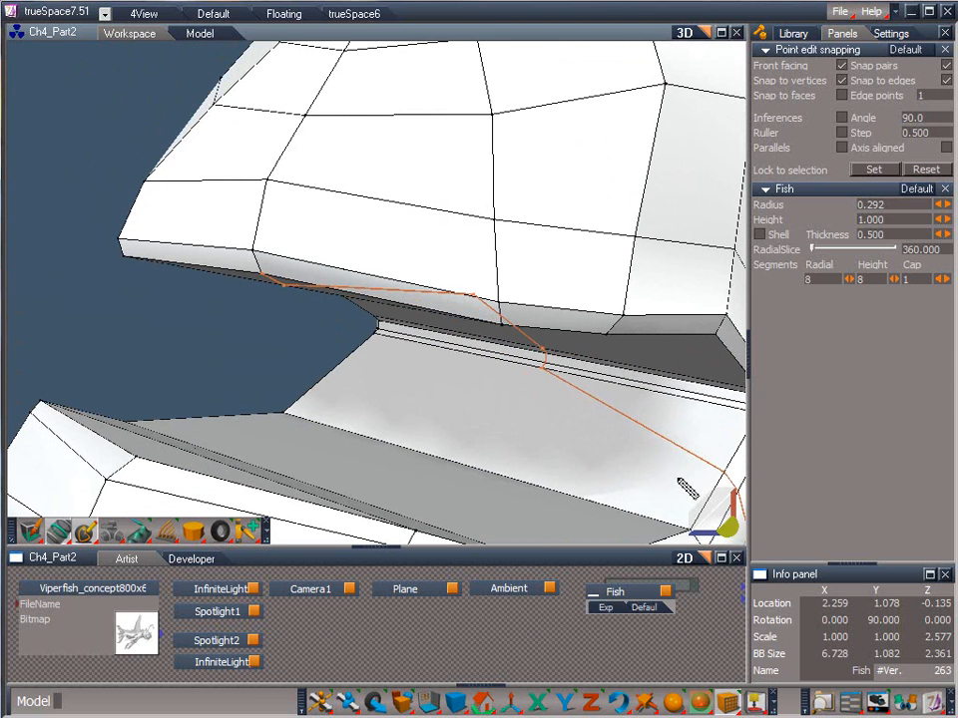
pyautogui.click(458, 465)
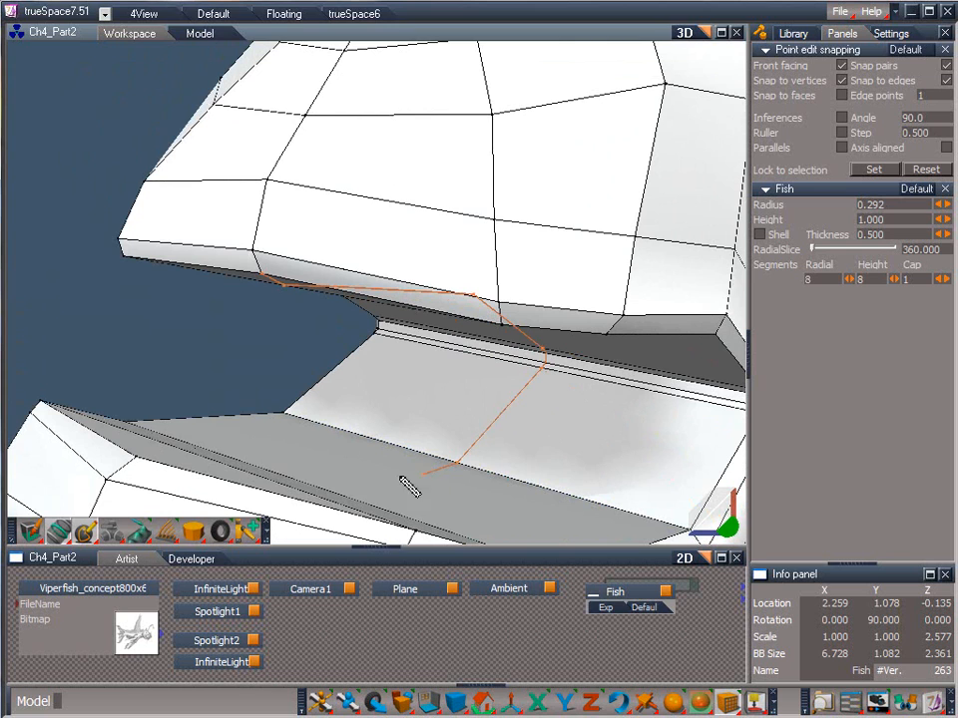
pyautogui.click(306, 485)
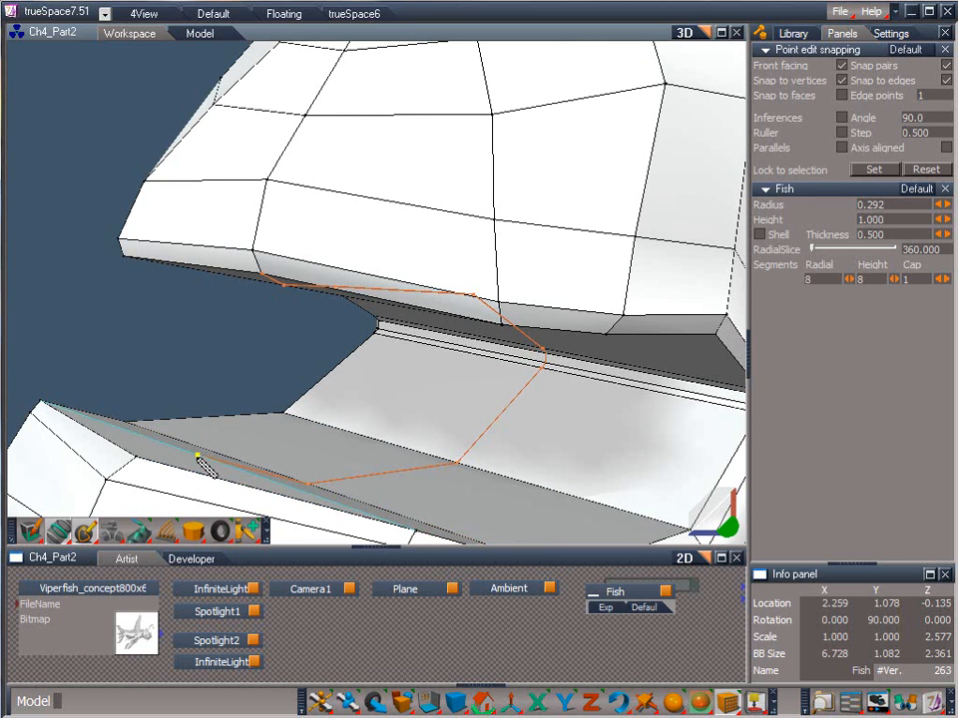
pyautogui.click(198, 456)
pyautogui.click(135, 458)
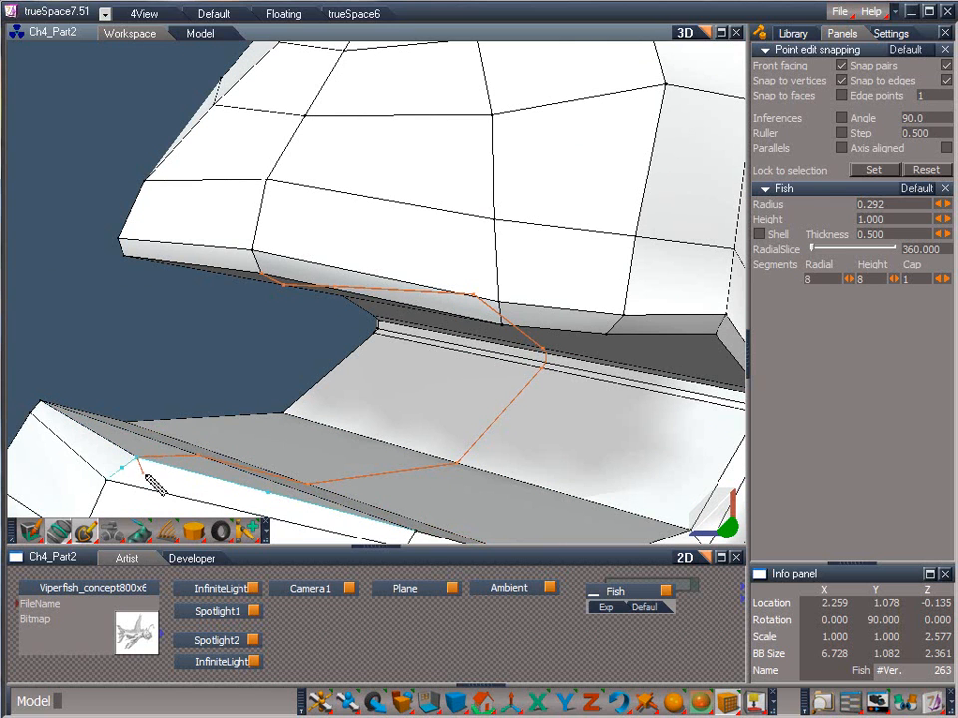
pyautogui.rightClick(144, 474)
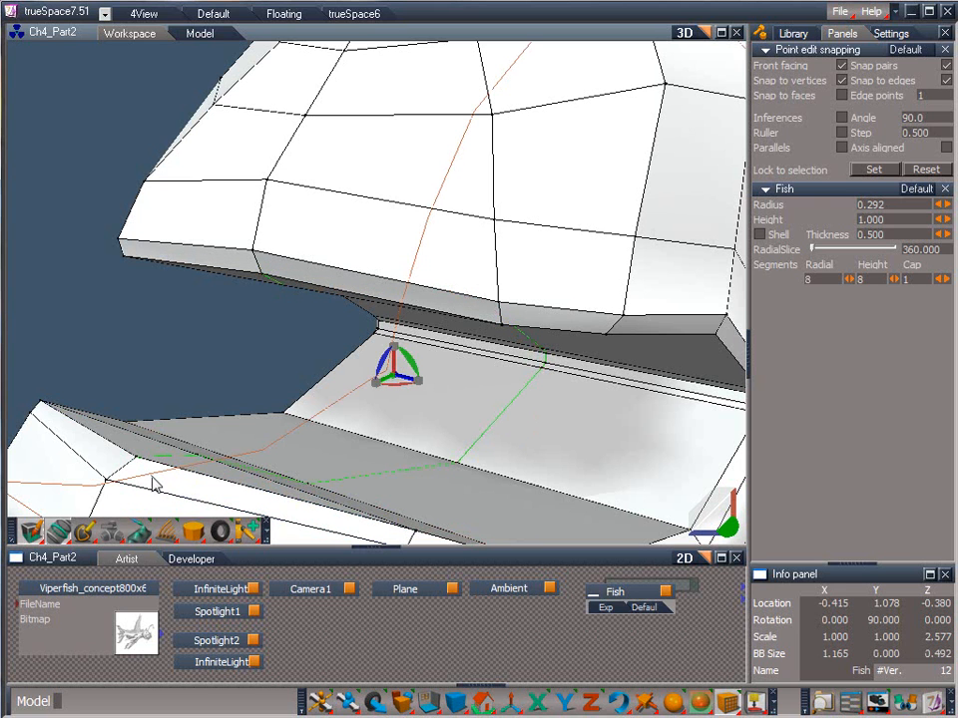
# - In the Left view, rectangle-select all mesh elements on the +Y side of the fish's centreline and delete that half
pyautogui.moveTo(695, 509); pyautogui.dragTo(733, 539)
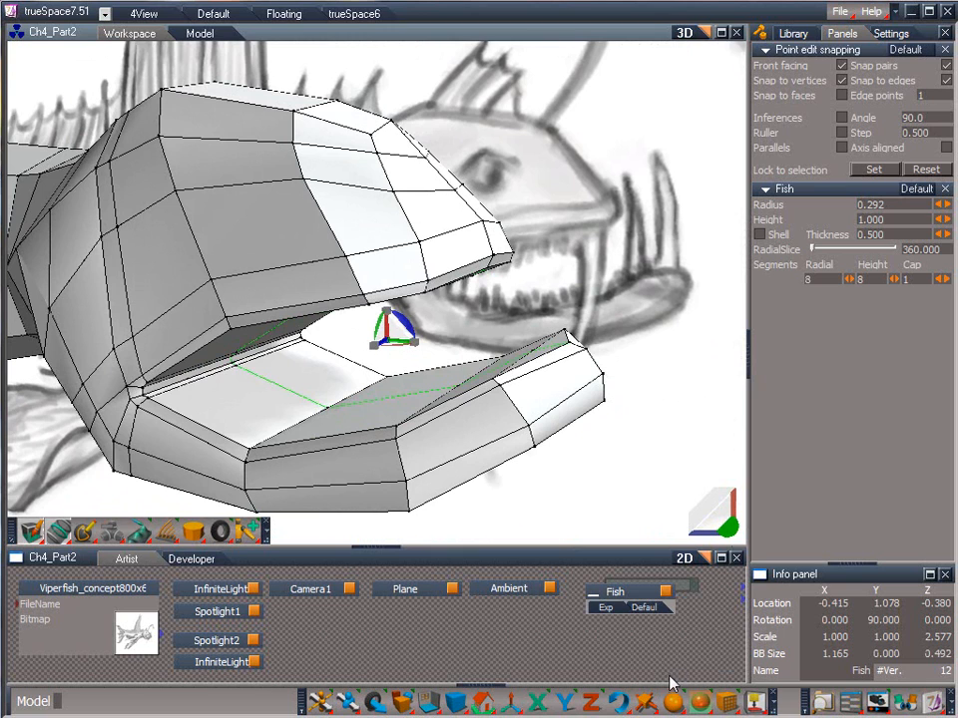
pyautogui.moveTo(484, 703); pyautogui.dragTo(508, 681)
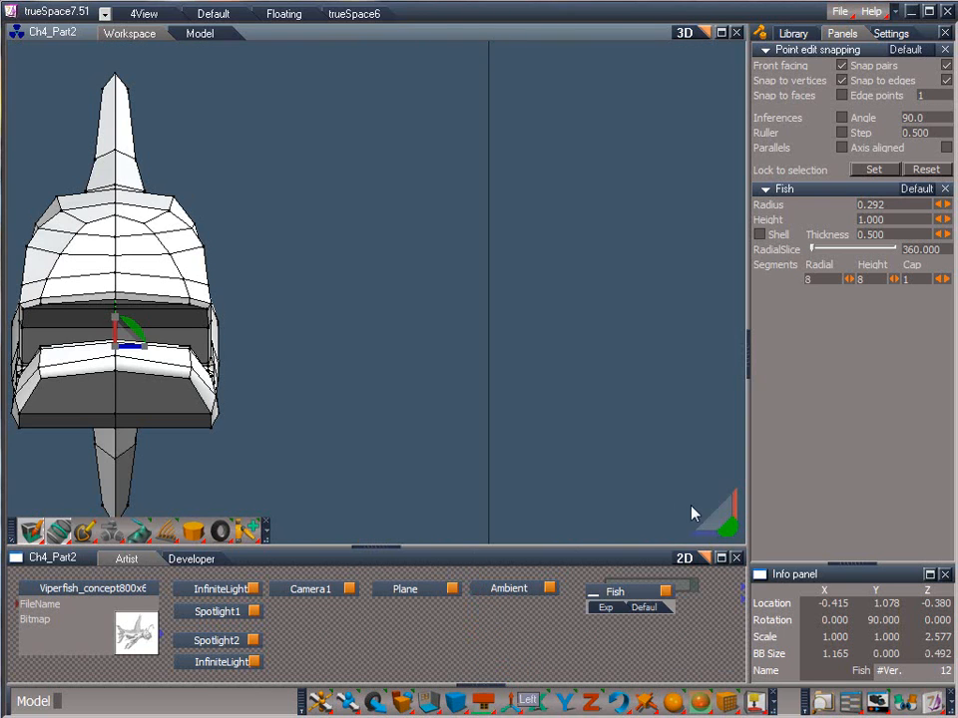
pyautogui.moveTo(724, 517)
pyautogui.mouseDown()
pyautogui.moveTo(610, 554)
pyautogui.moveTo(532, 550)
pyautogui.moveTo(722, 524)
pyautogui.mouseUp()
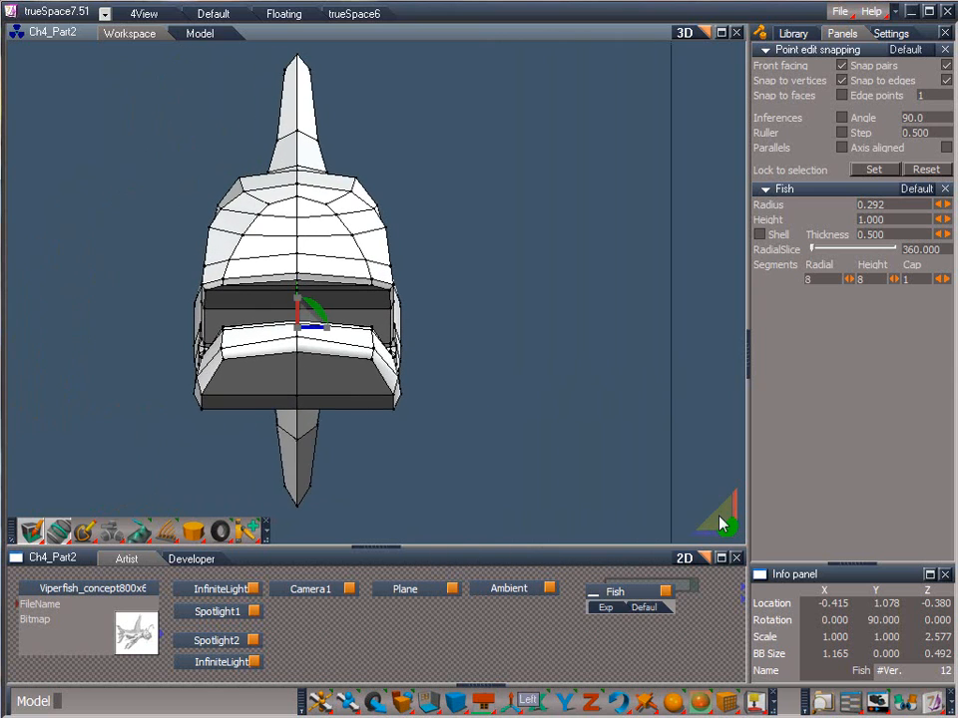
pyautogui.moveTo(60, 535); pyautogui.dragTo(55, 484)
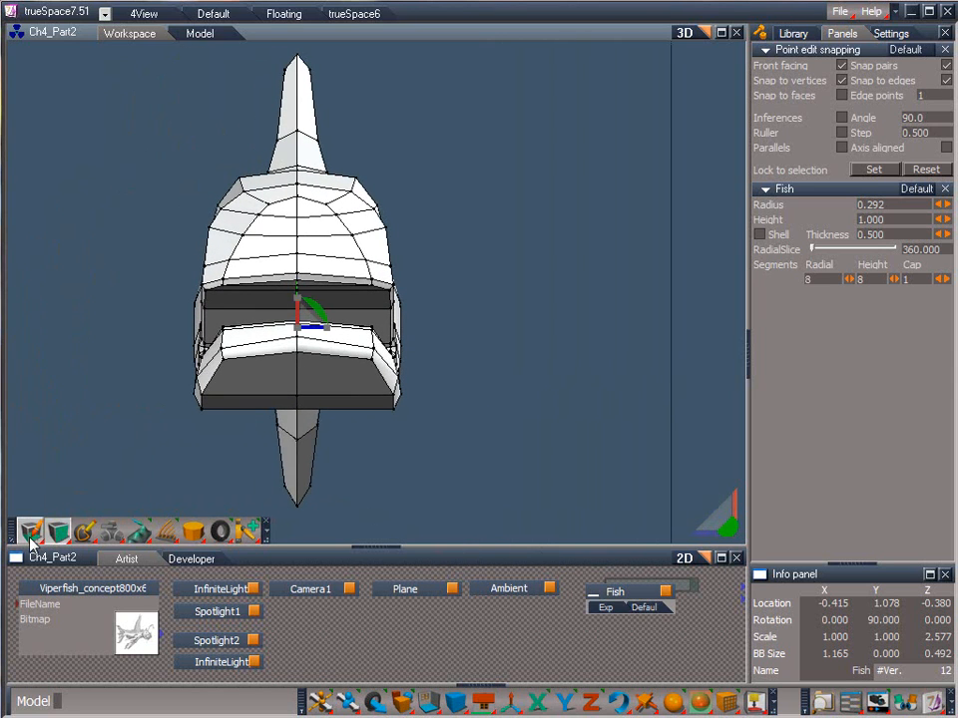
pyautogui.moveTo(30, 531); pyautogui.dragTo(34, 457)
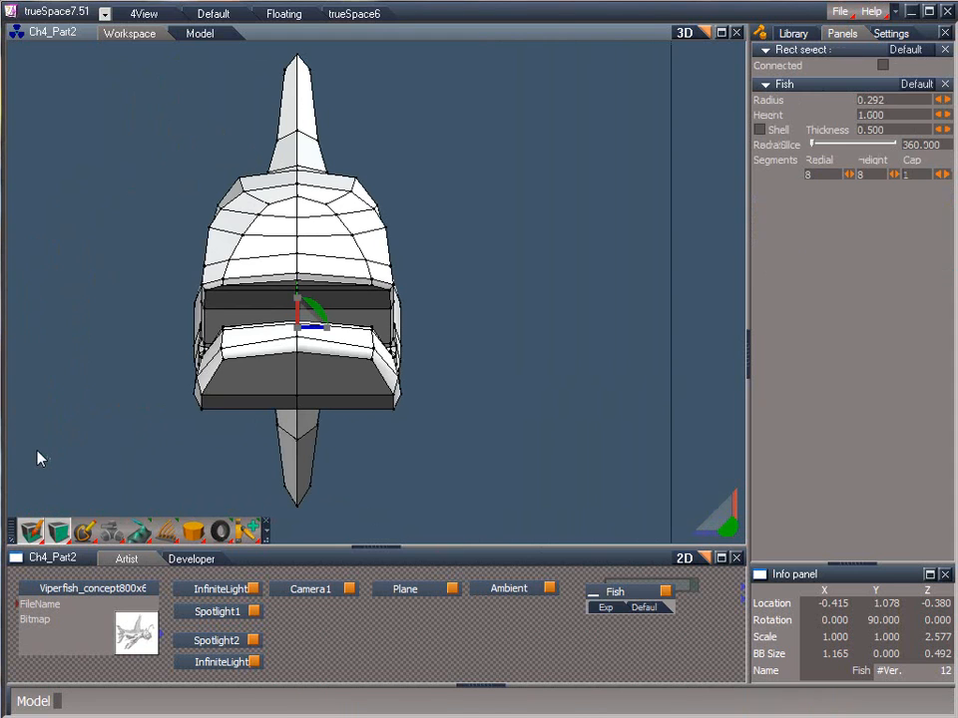
pyautogui.moveTo(84, 529); pyautogui.dragTo(137, 506)
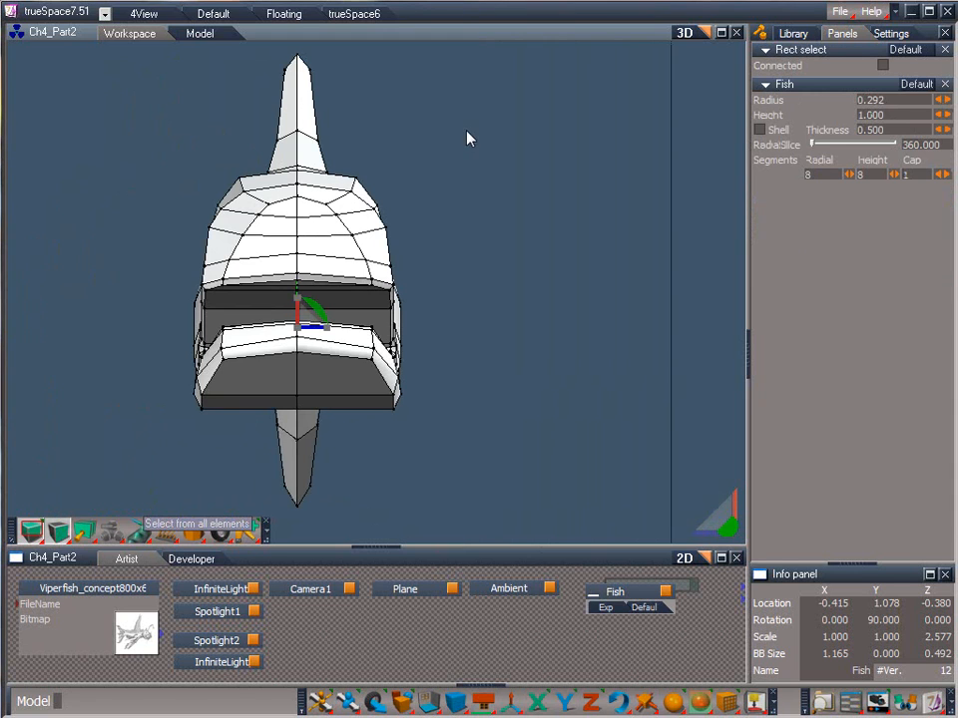
pyautogui.moveTo(452, 45); pyautogui.dragTo(295, 535)
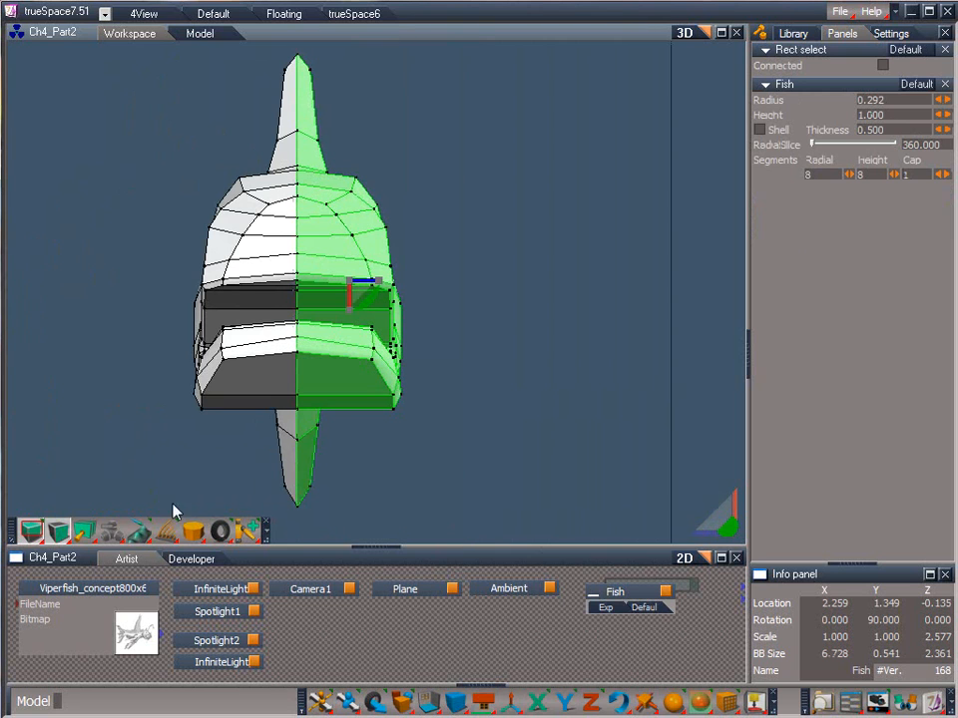
pyautogui.moveTo(83, 530); pyautogui.dragTo(138, 370)
# - Select the open centreline as an edge loop in perspective view, mirror the remaining half across it, and clear the selection
pyautogui.moveTo(482, 701); pyautogui.dragTo(500, 597)
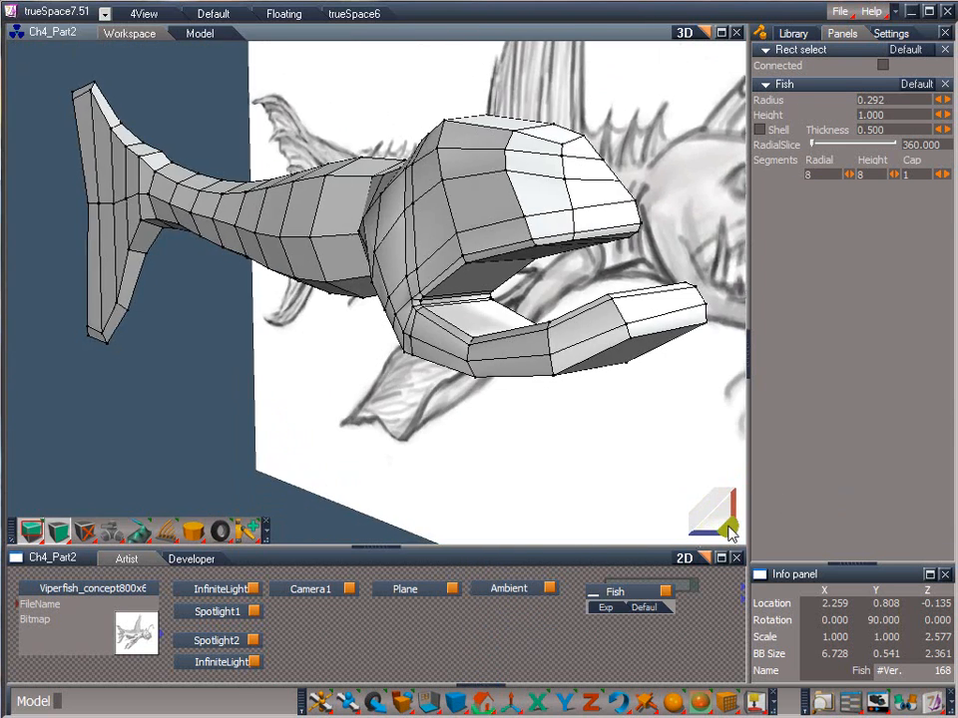
pyautogui.moveTo(728, 528); pyautogui.dragTo(570, 475)
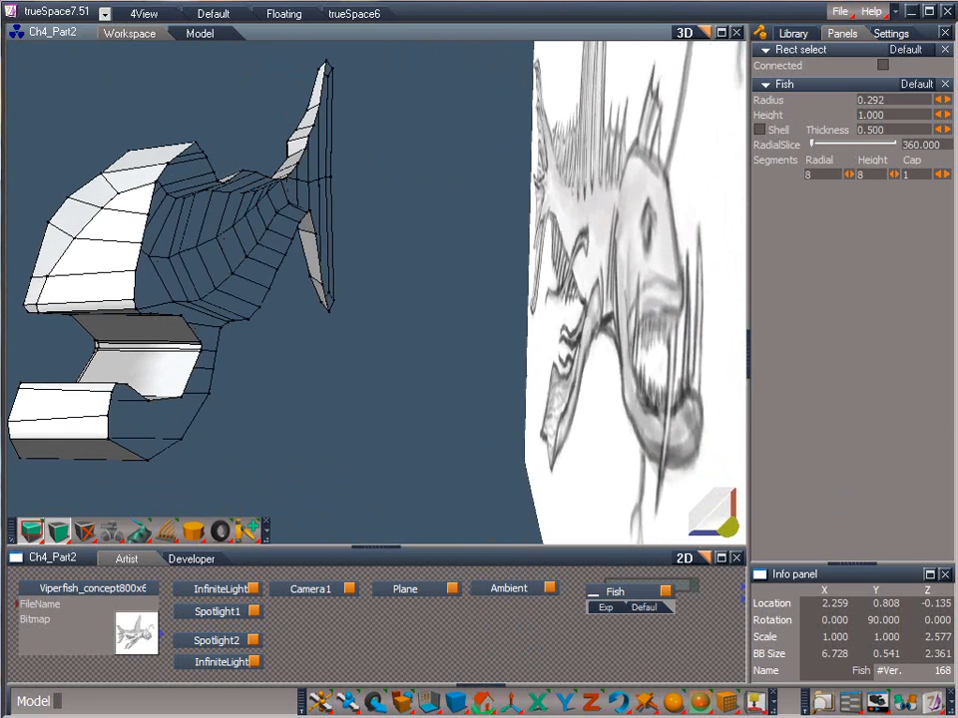
pyautogui.moveTo(59, 532); pyautogui.dragTo(35, 401)
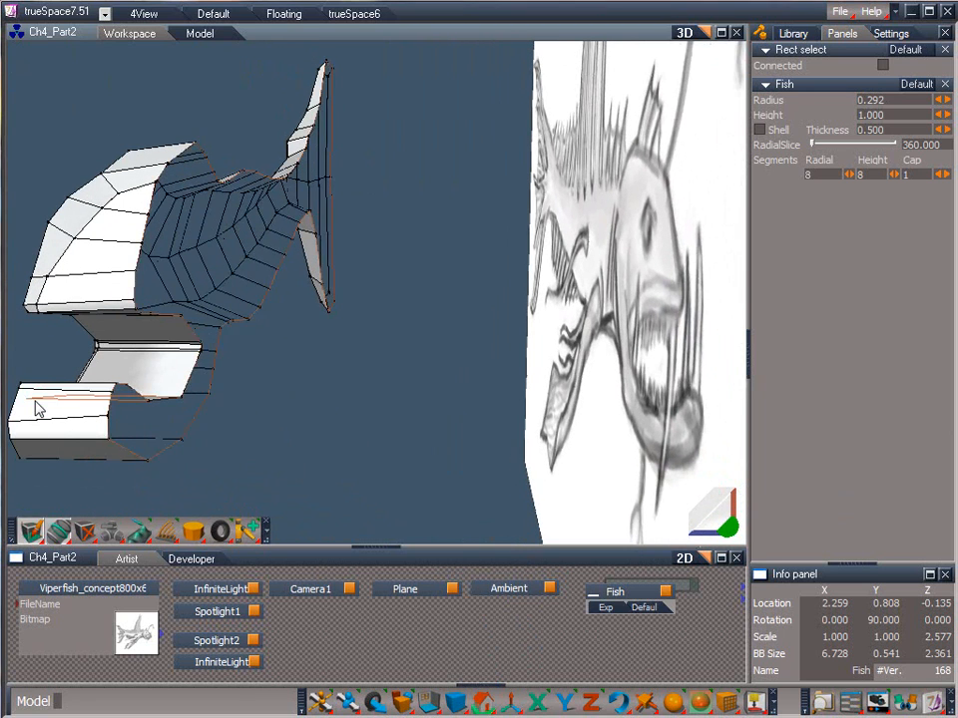
pyautogui.click(188, 429)
pyautogui.moveTo(88, 526); pyautogui.dragTo(86, 341)
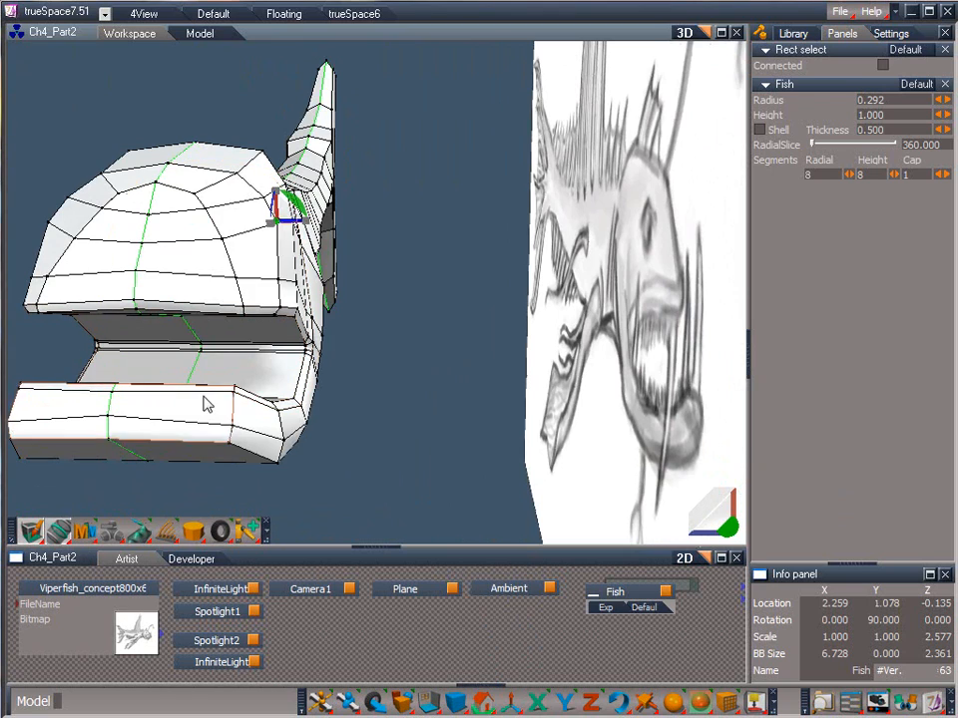
pyautogui.moveTo(727, 526)
pyautogui.mouseDown()
pyautogui.moveTo(675, 507)
pyautogui.moveTo(361, 551)
pyautogui.moveTo(763, 525)
pyautogui.mouseUp()
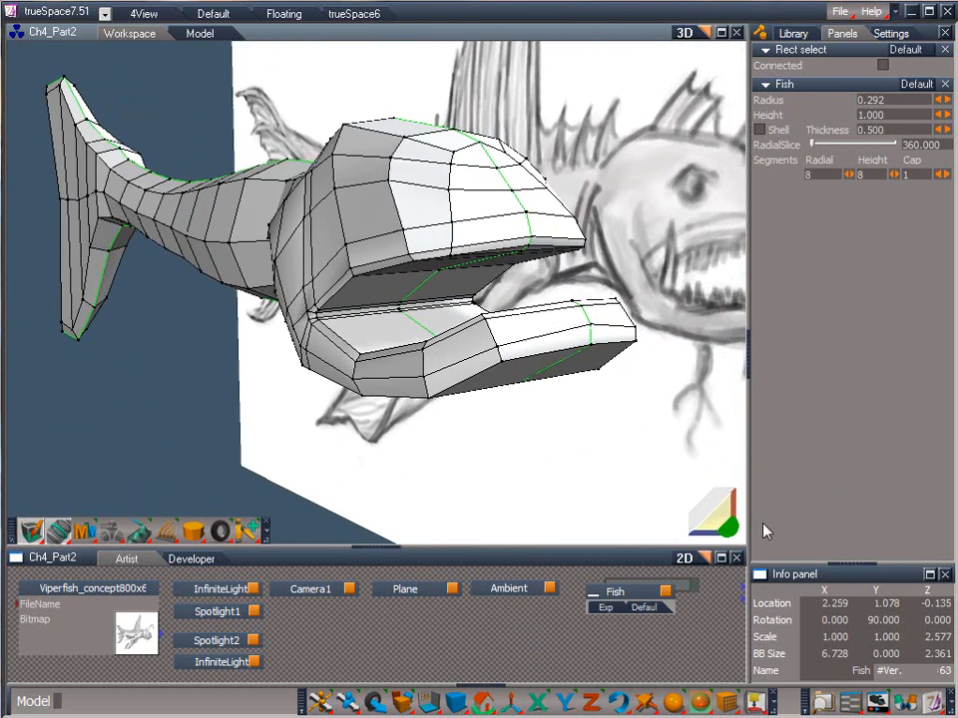
pyautogui.click(487, 496)
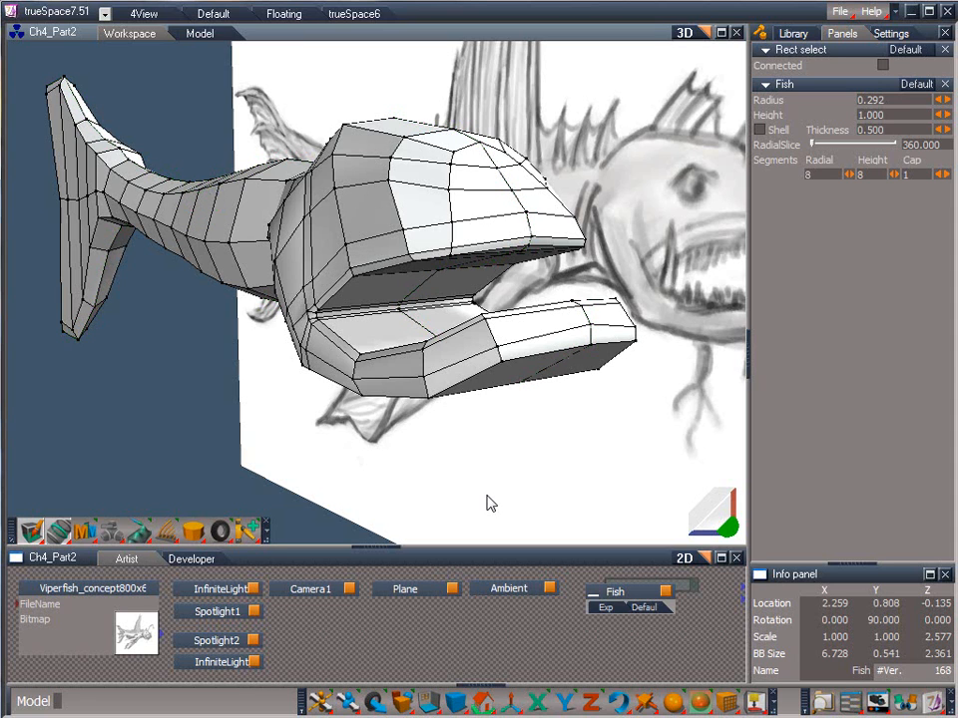